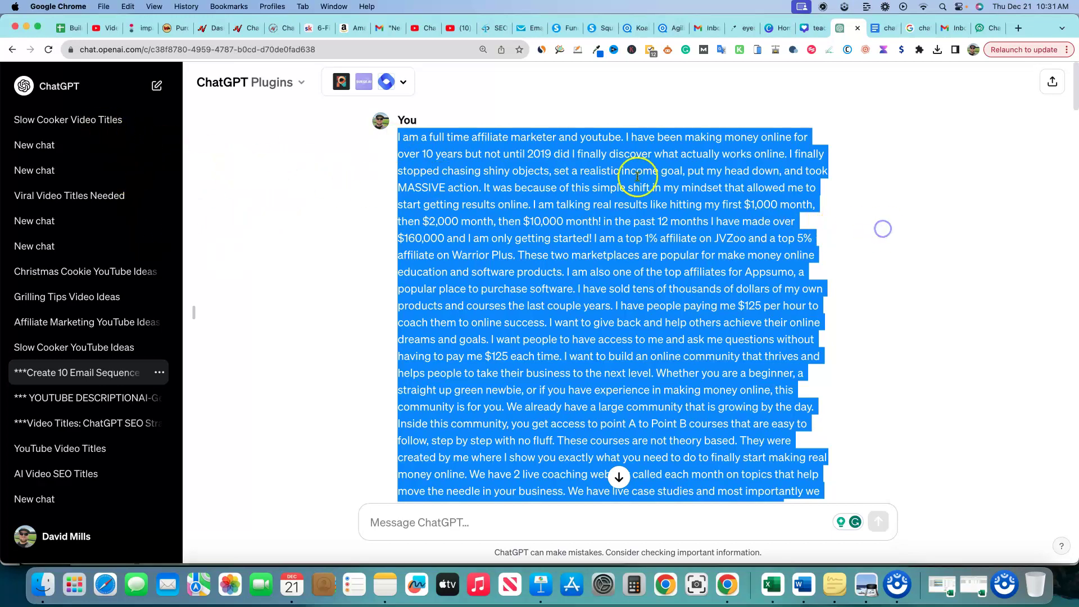
- Read through the ChatGPT prompt describing the affiliate marketing background and the request for a 10-email autoresponder sequence, highlighting its full text
click(343, 261)
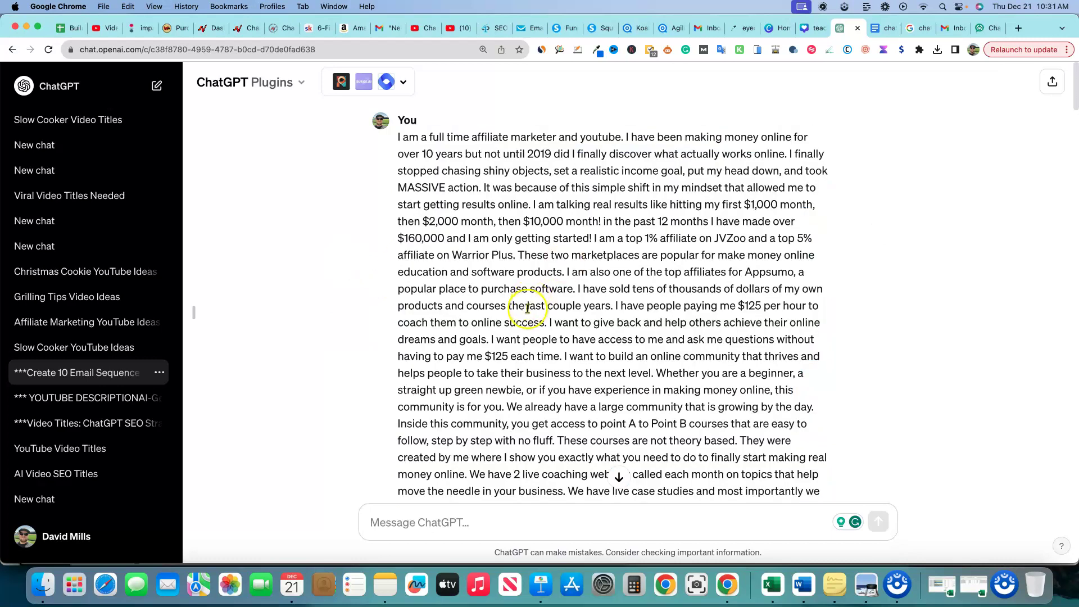
scroll(527, 308, down, 3)
scroll(527, 309, up, 3)
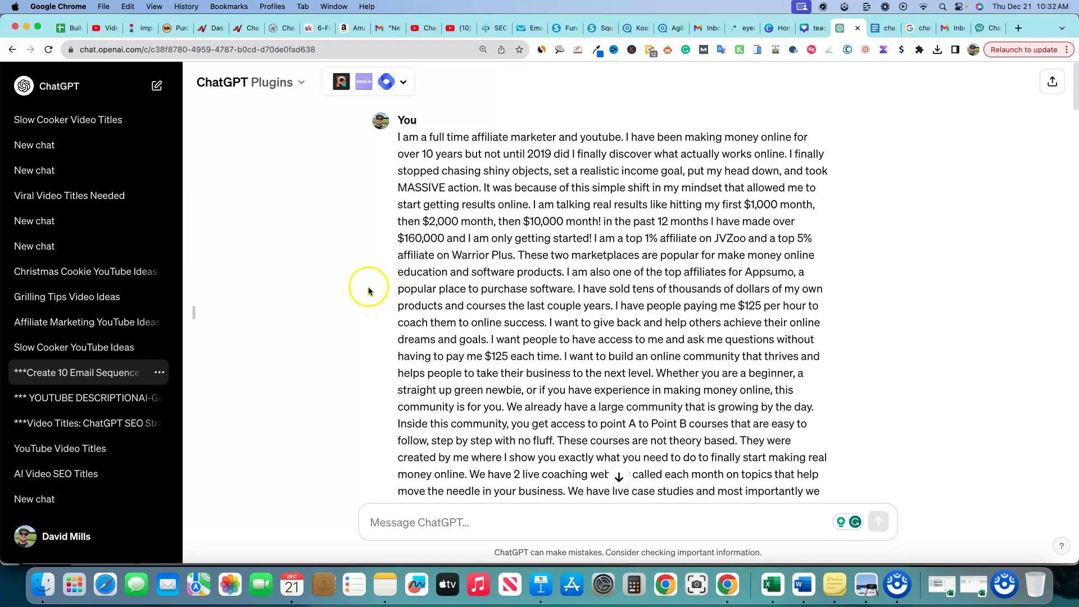
scroll(367, 314, down, 1)
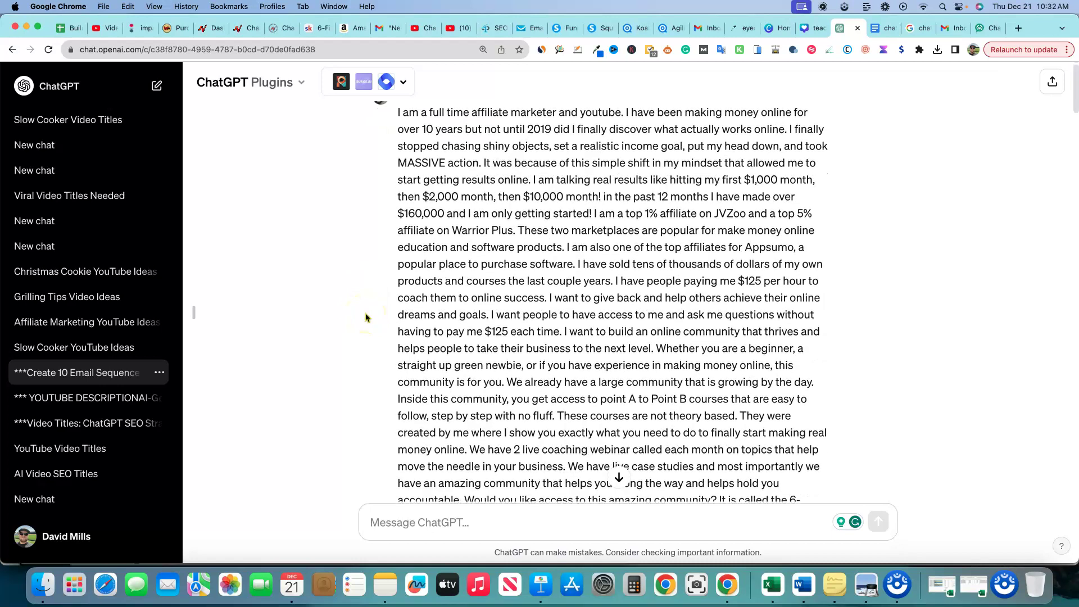
scroll(366, 318, up, 1)
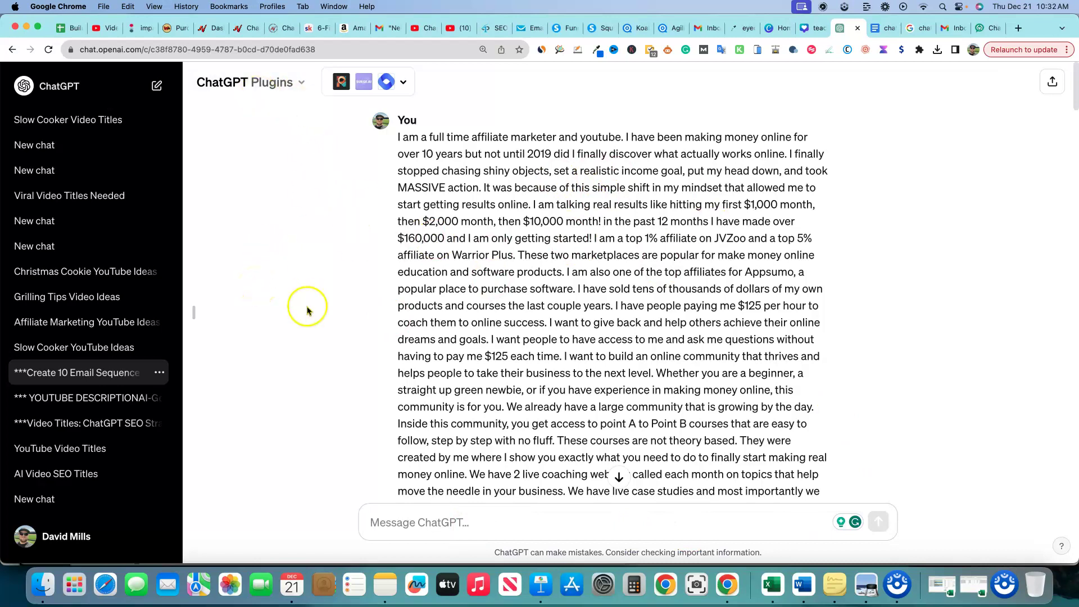
scroll(359, 253, down, 1)
drag(396, 124, 787, 333)
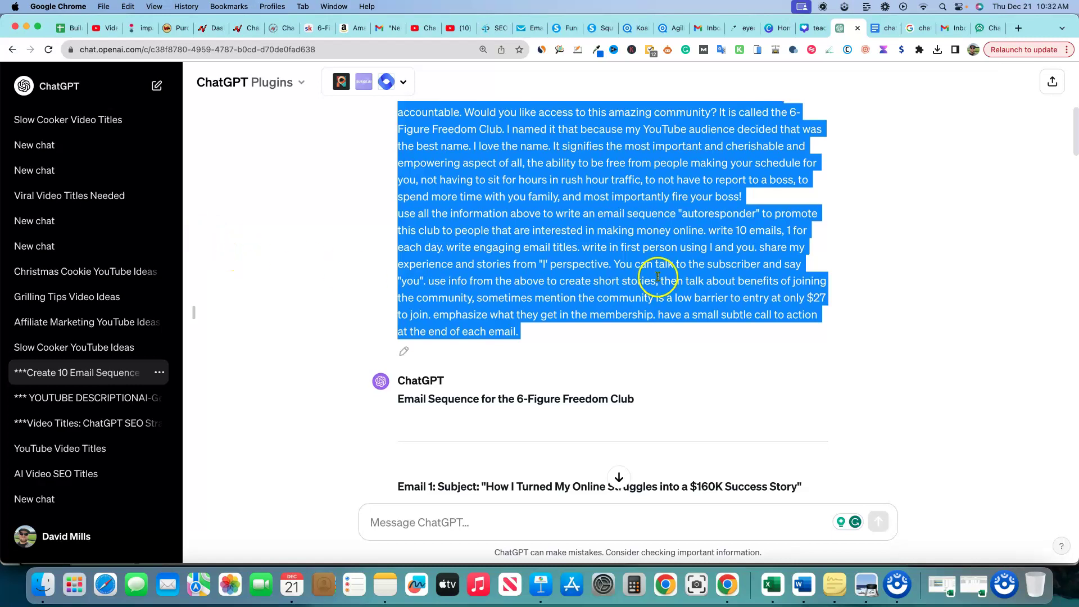
scroll(646, 298, up, 3)
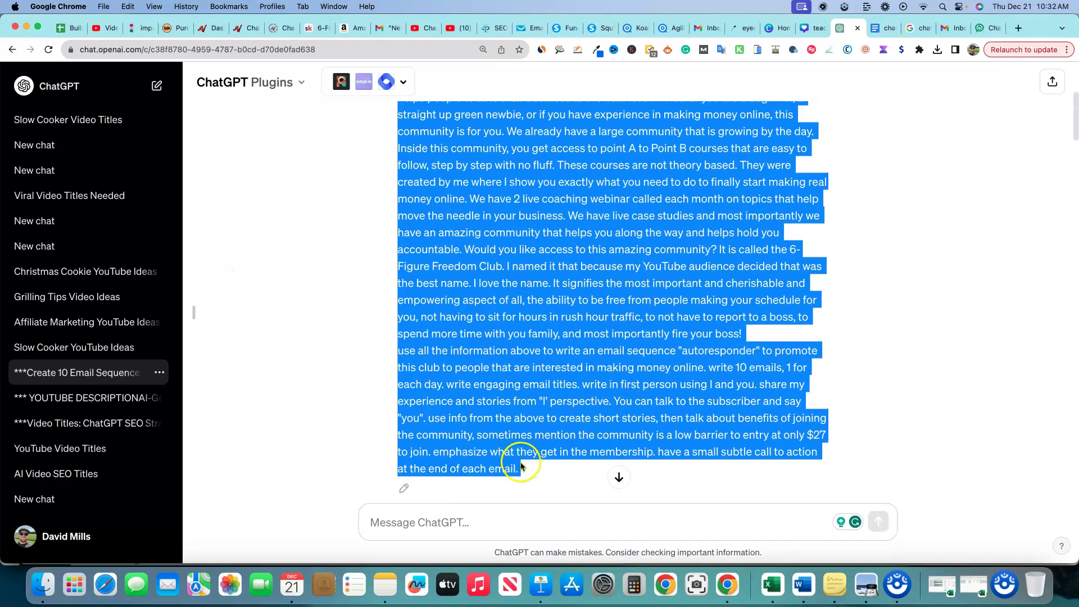
scroll(518, 450, up, 4)
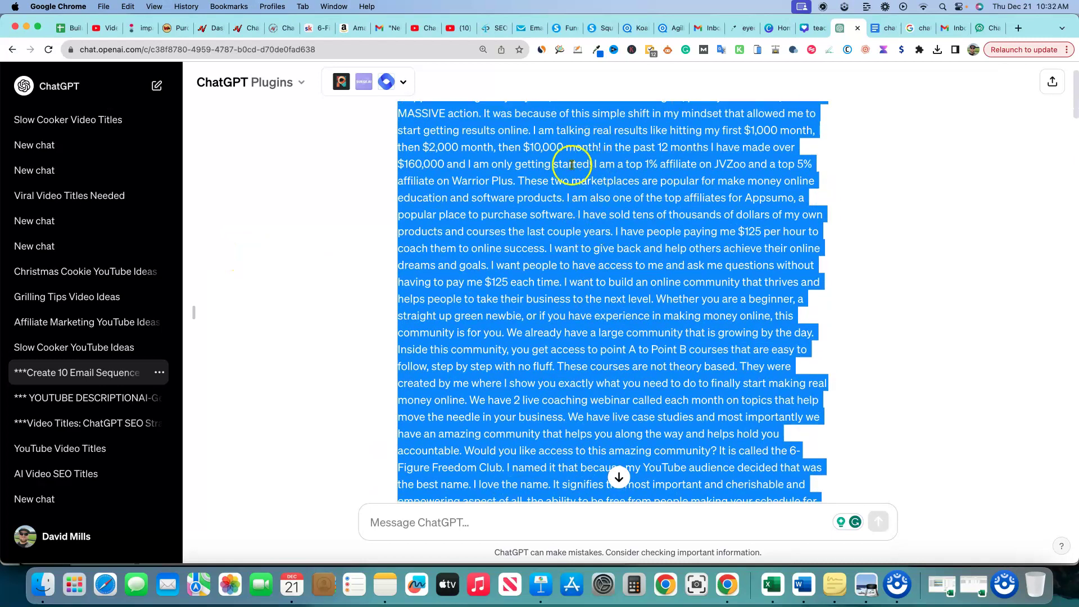
scroll(579, 149, up, 2)
- Examine the generated emails for the 6-Figure Freedom Club below the prompt, from Email 1 to Email 3
scroll(681, 228, down, 10)
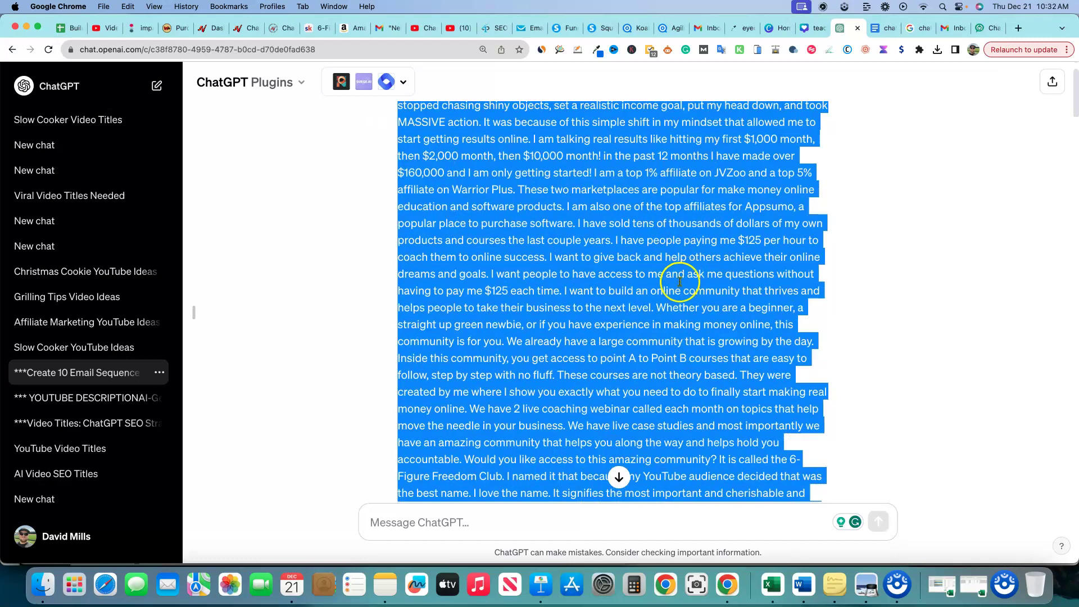
scroll(655, 301, down, 2)
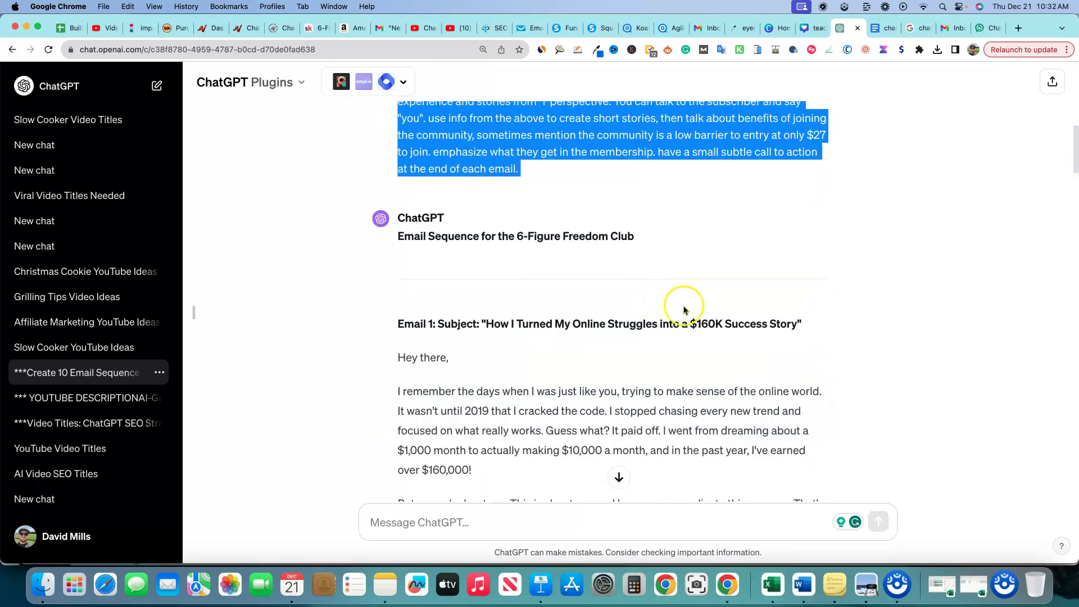
scroll(694, 309, down, 1)
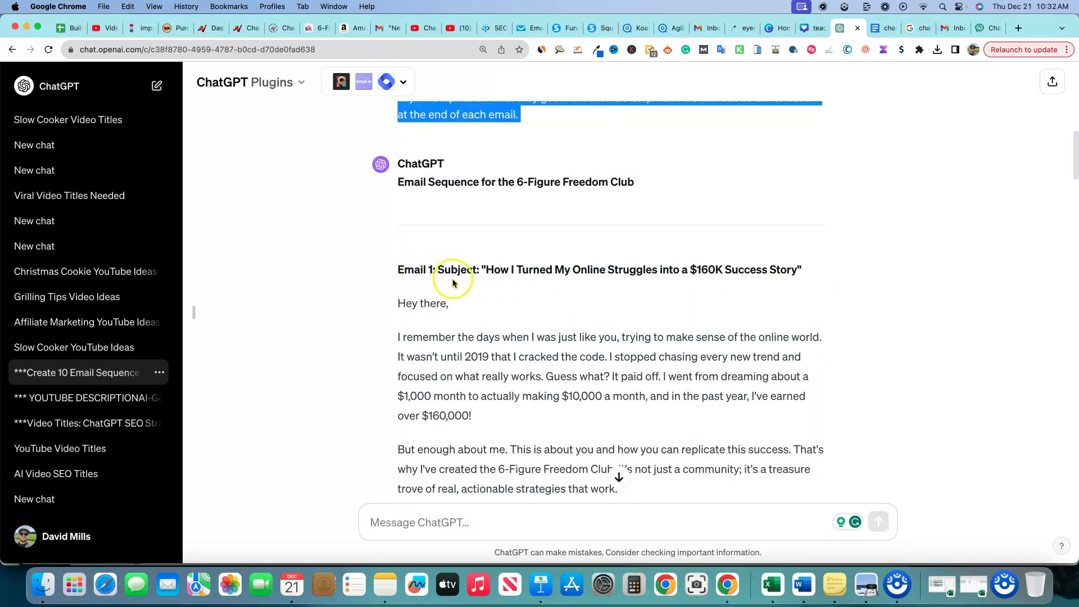
scroll(495, 262, down, 20)
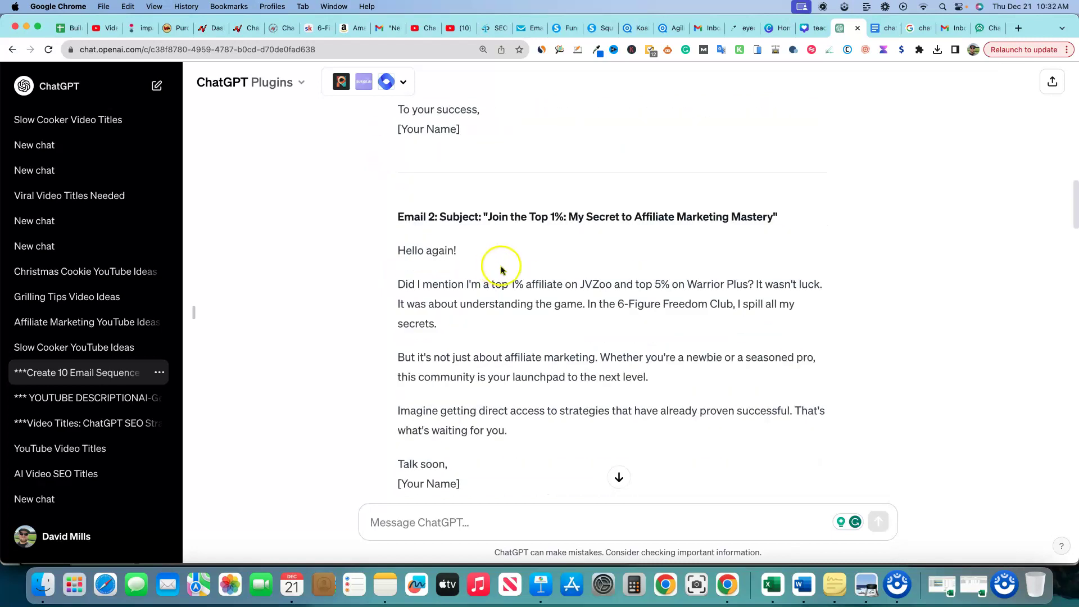
scroll(589, 271, down, 5)
scroll(590, 269, up, 20)
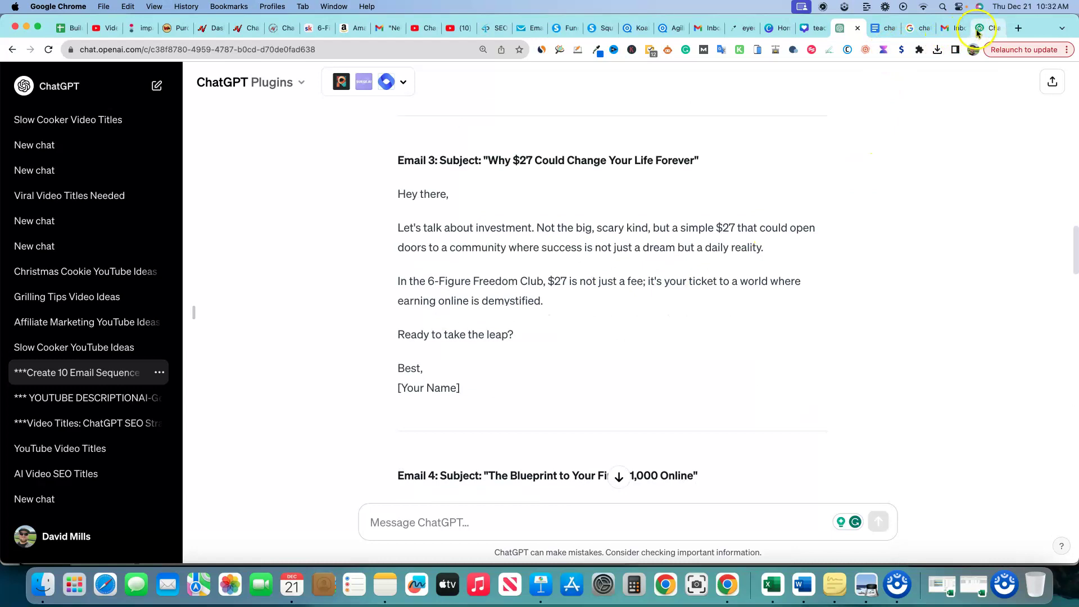
scroll(513, 171, up, 3)
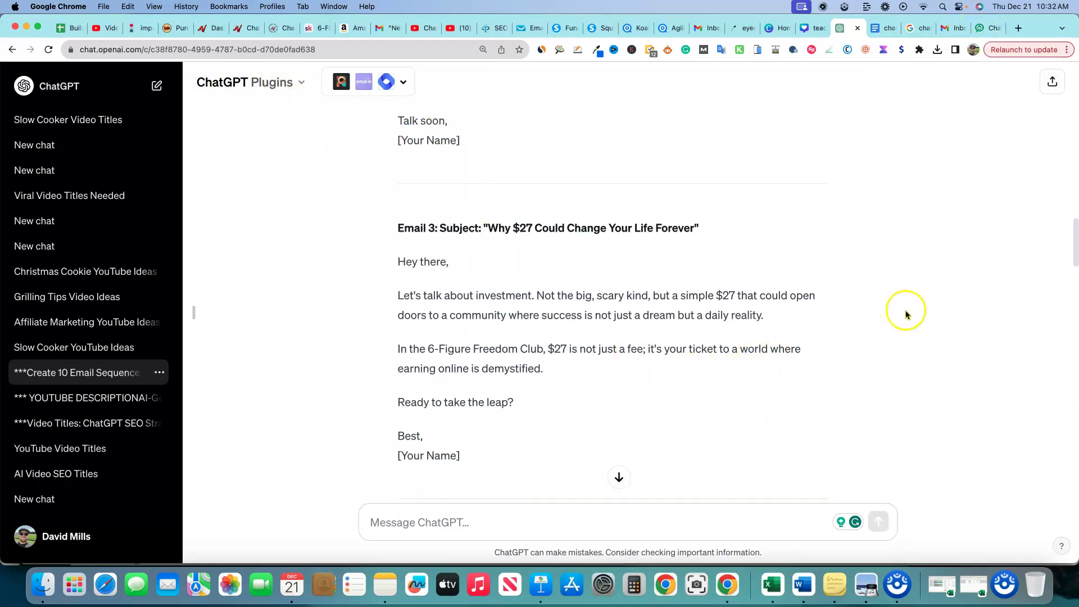
- Switch to ChatGorilla and explore a new "Write An Affiliate Product Email" prompt, viewing the available affiliate email kinds
click(983, 32)
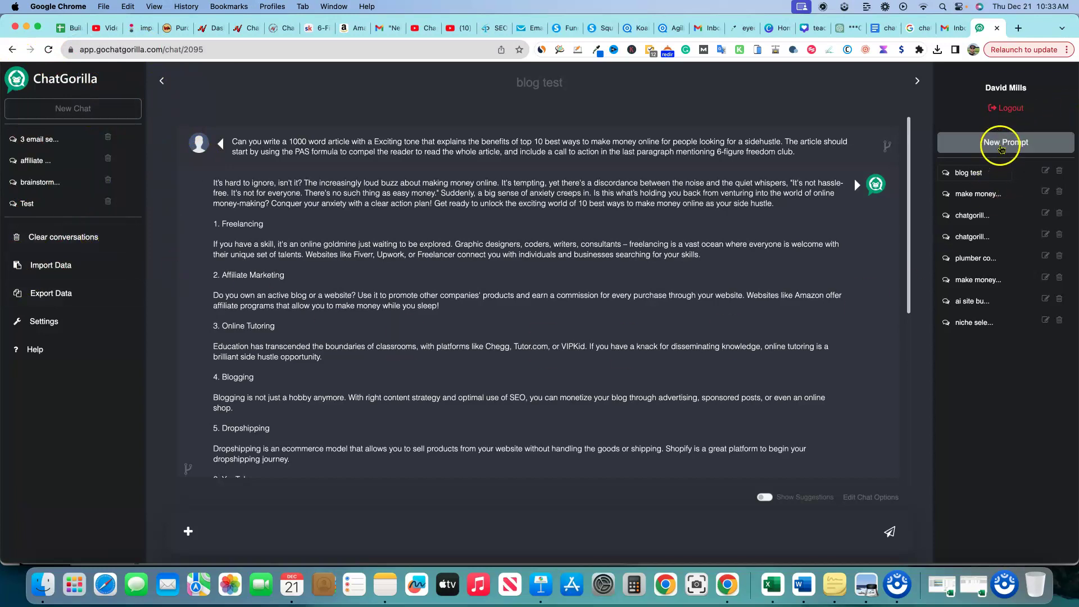
click(1023, 149)
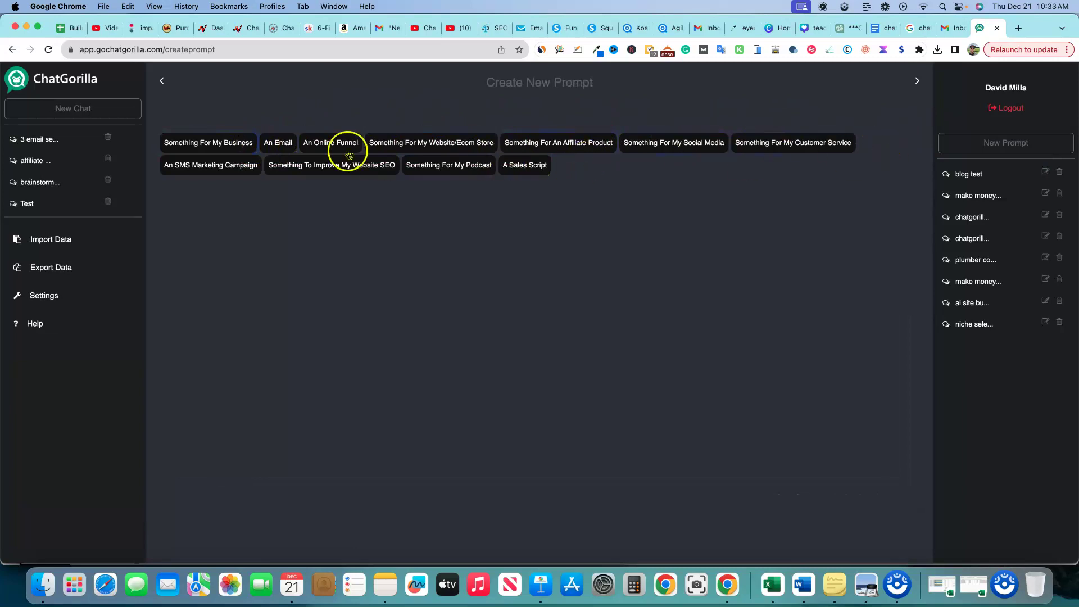
click(272, 142)
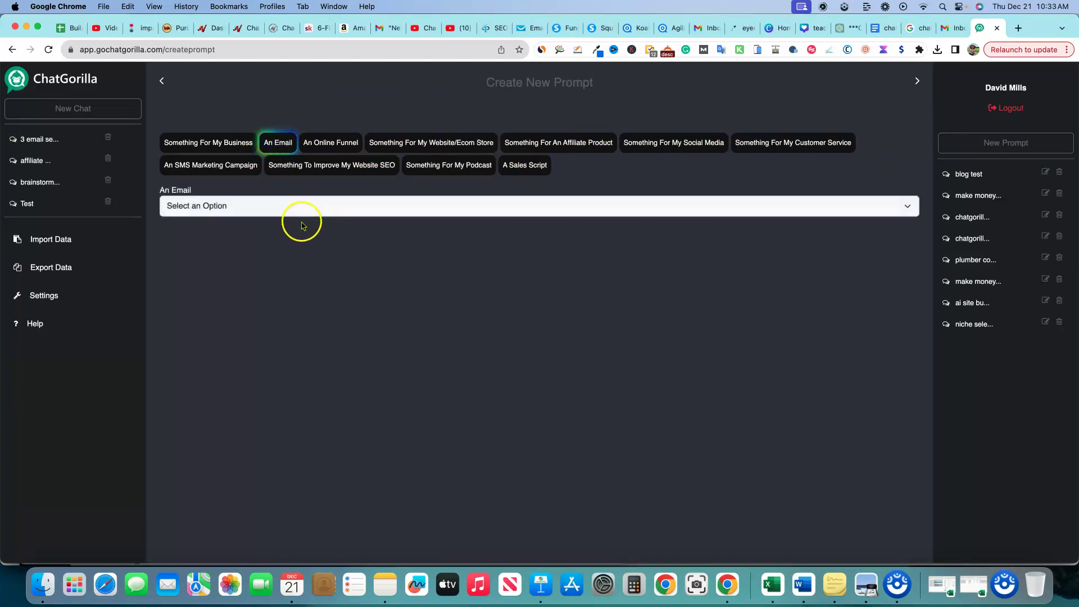
click(293, 208)
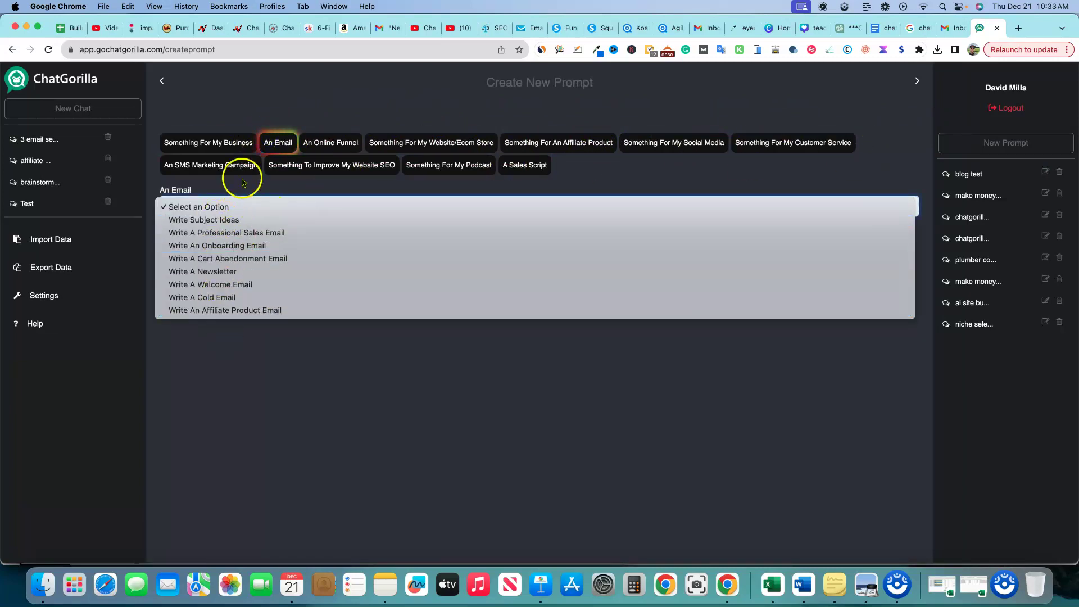
click(233, 311)
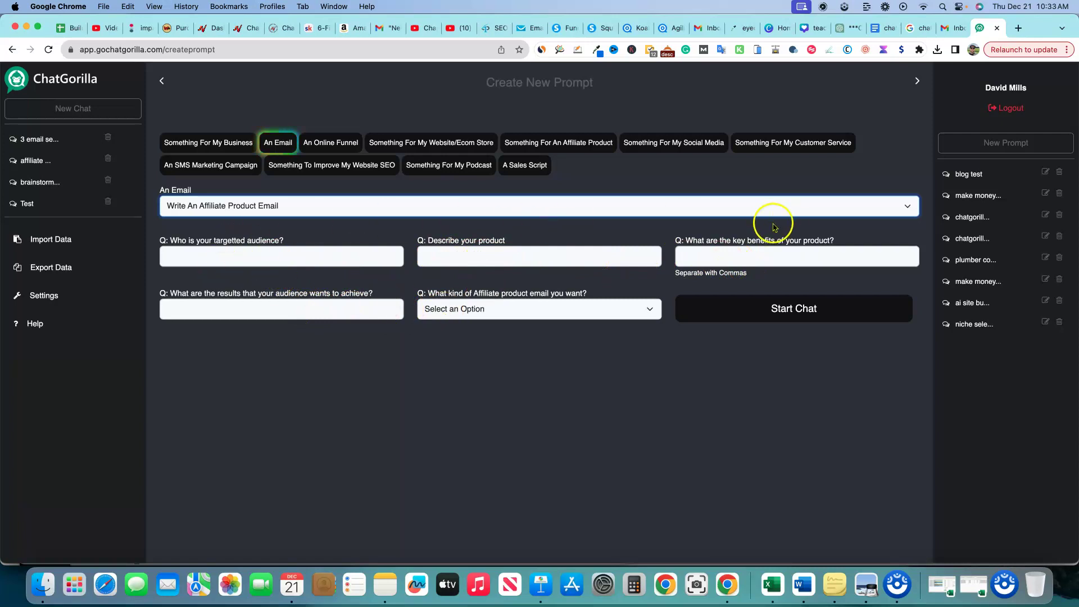
click(514, 309)
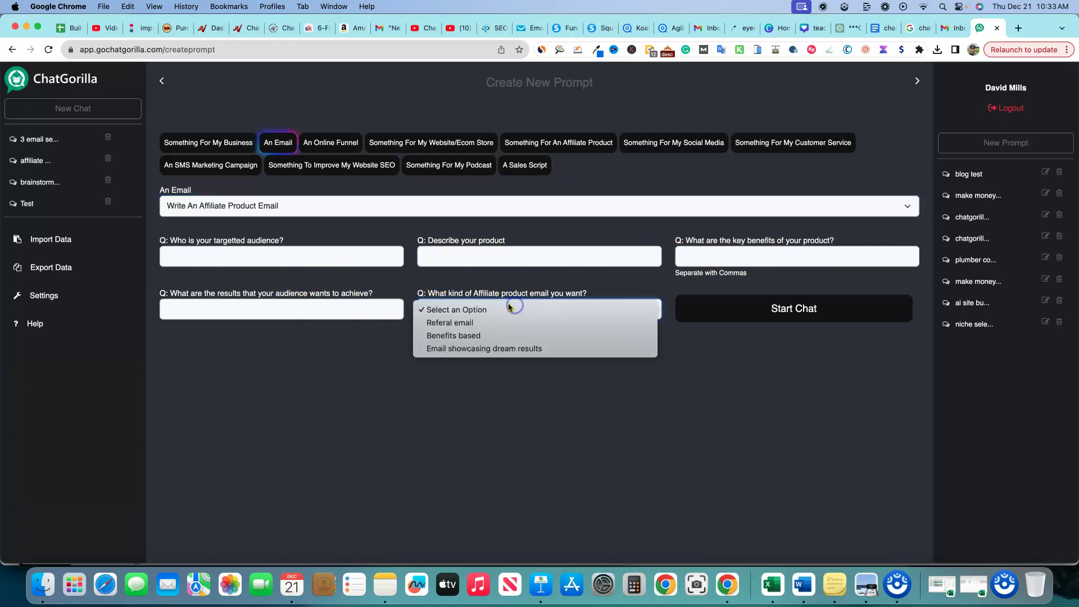
click(773, 351)
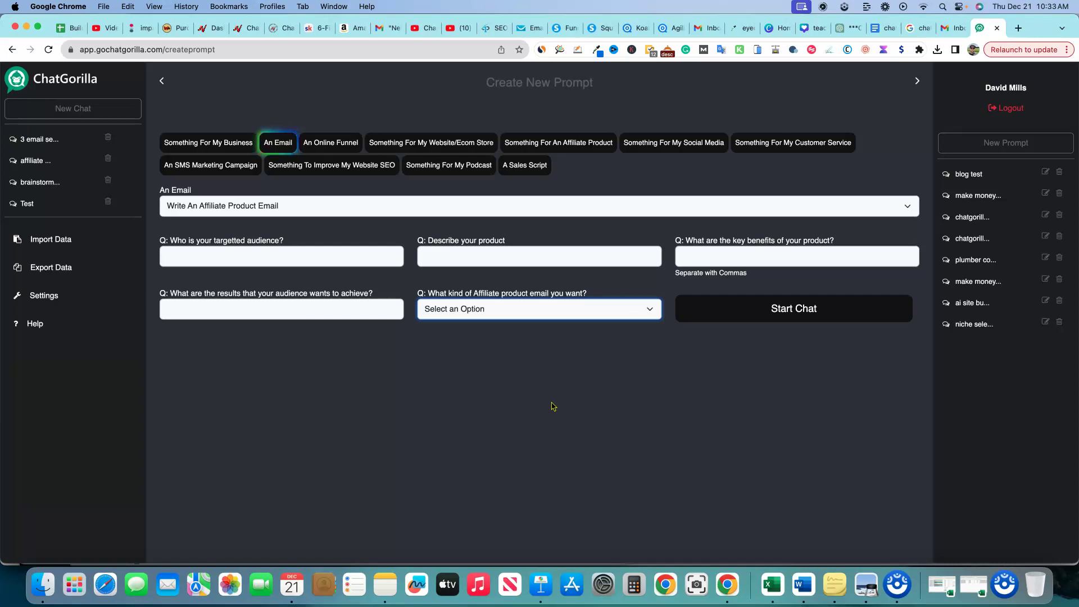
- Create a new chat titled "10 email sequence for 6 figure freedom club"
click(100, 109)
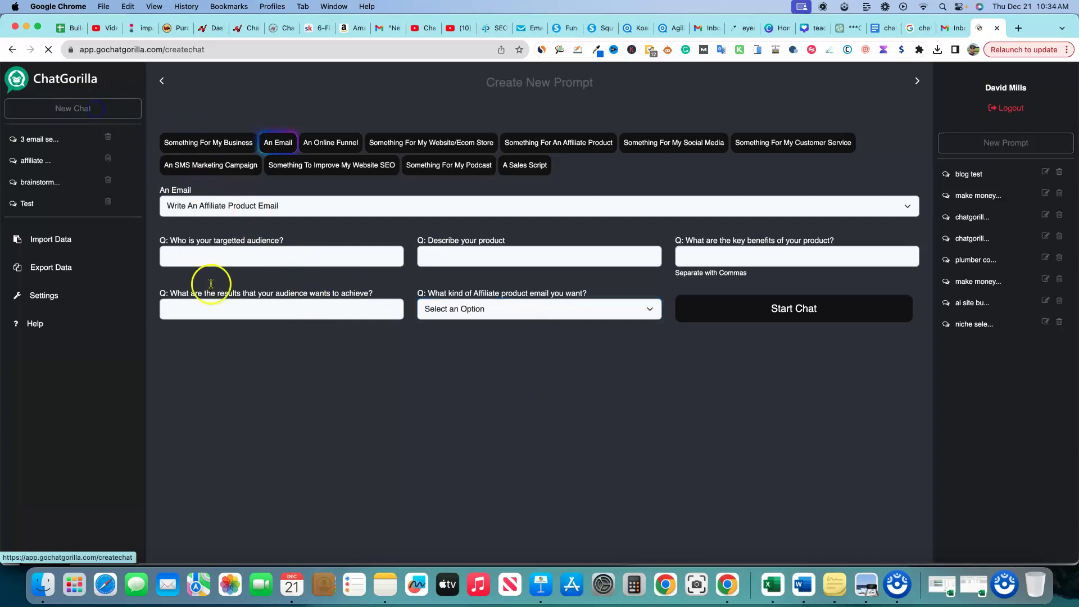
click(189, 152)
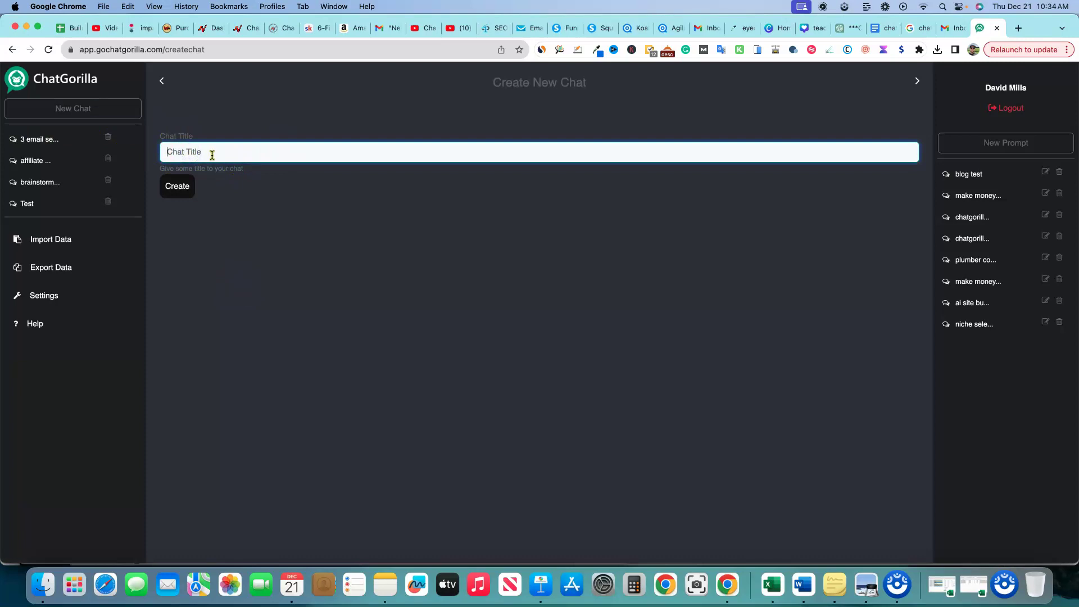
text(110)
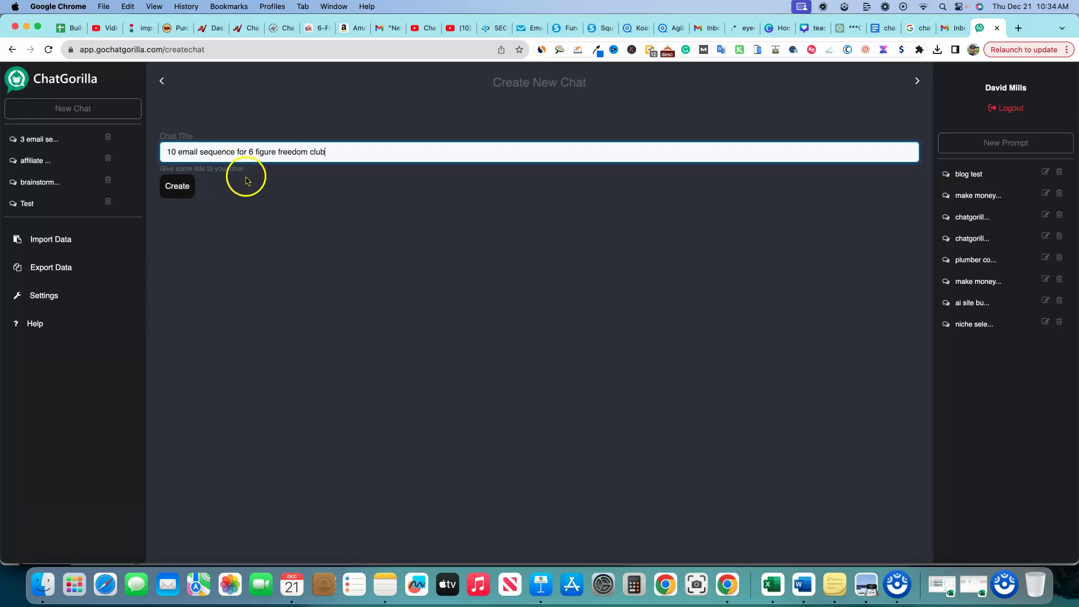
click(179, 189)
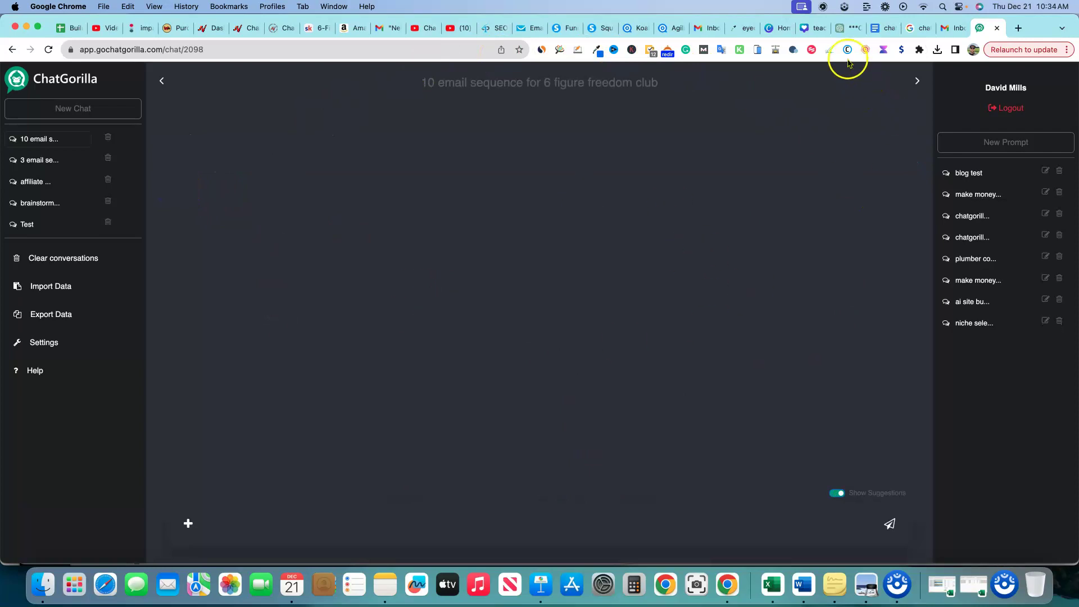
- Compare the new empty chat with the ChatGPT conversation and return to the original email sequence prompt there
click(843, 28)
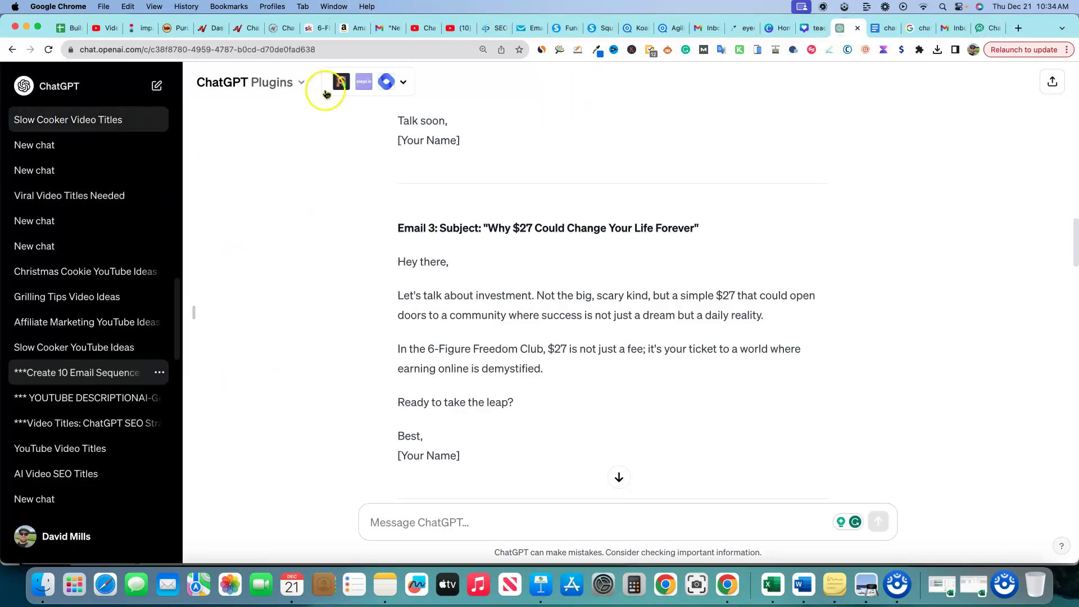
scroll(609, 466, up, 1)
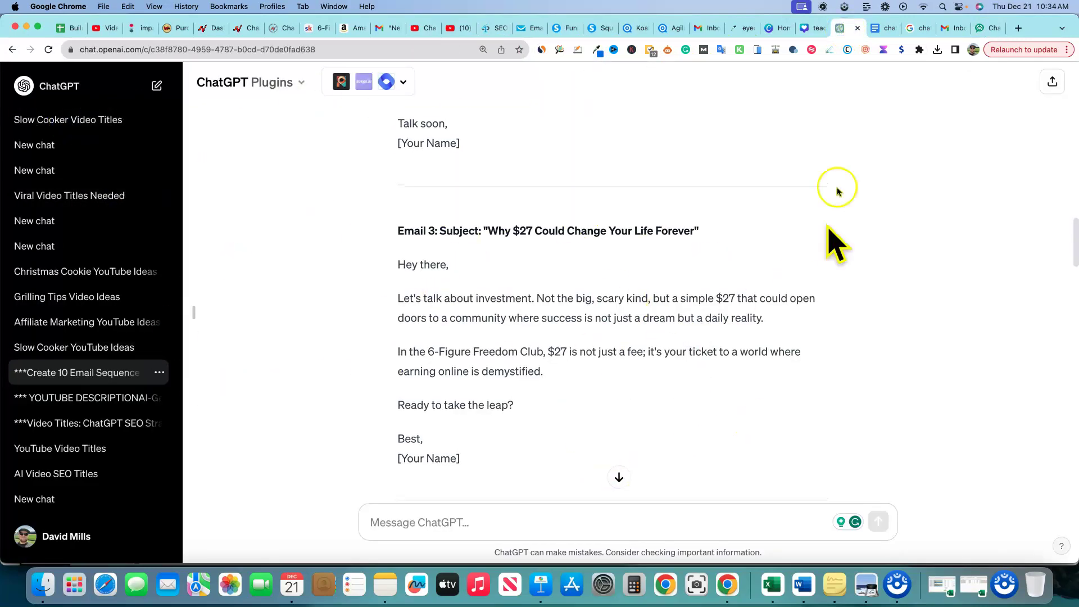
click(985, 29)
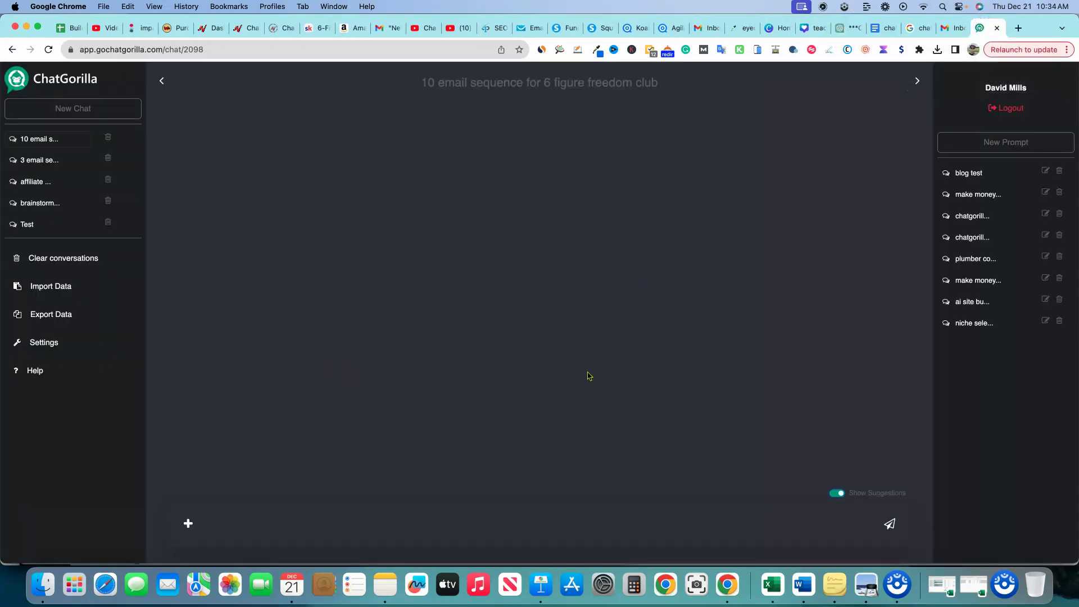
click(530, 382)
click(246, 528)
click(839, 29)
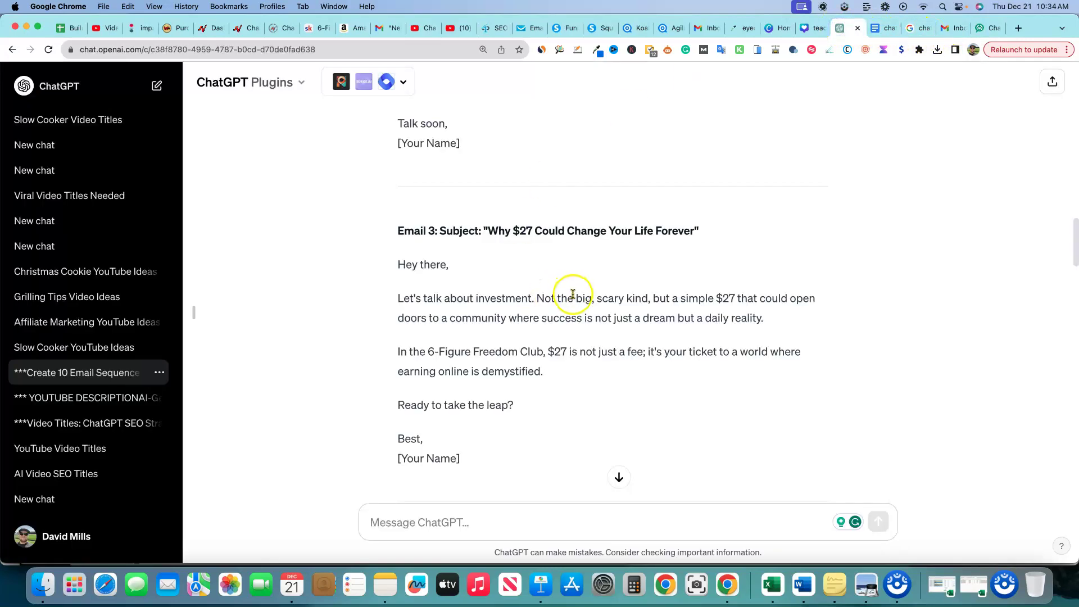
scroll(574, 293, up, 20)
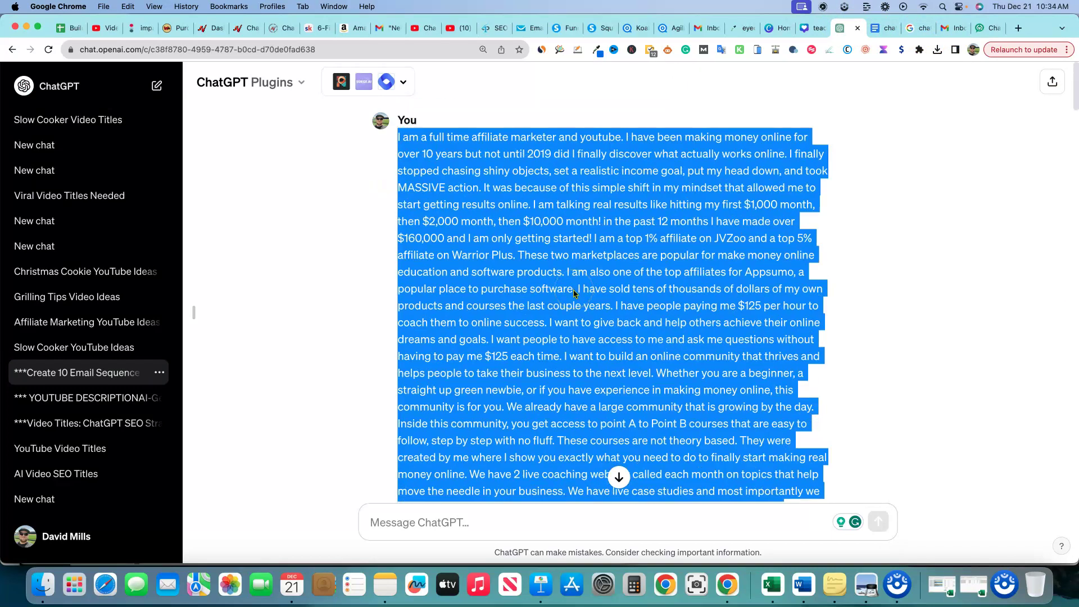
- Switch to the Google Docs document holding the prompt, review its text and view the available download formats
click(880, 29)
scroll(460, 393, up, 5)
scroll(524, 420, down, 10)
scroll(525, 420, up, 5)
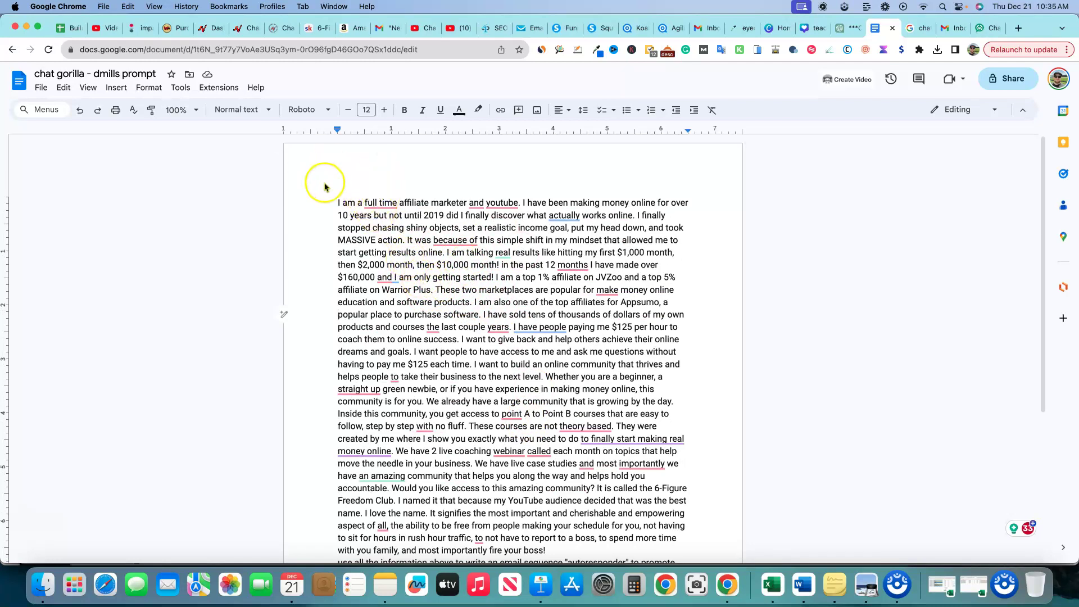
click(41, 89)
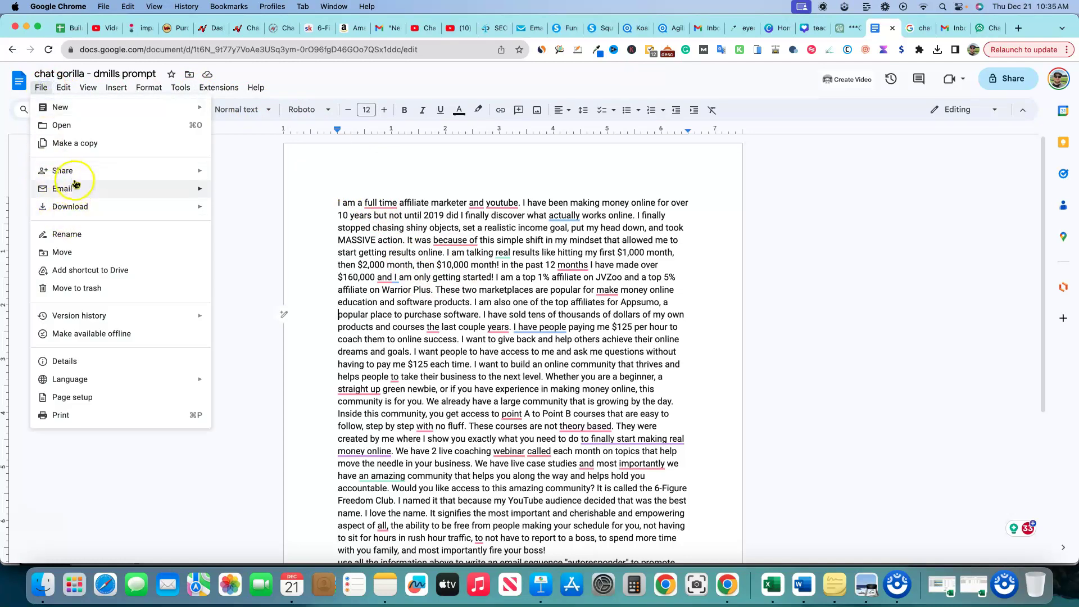
mouse_move(85, 207)
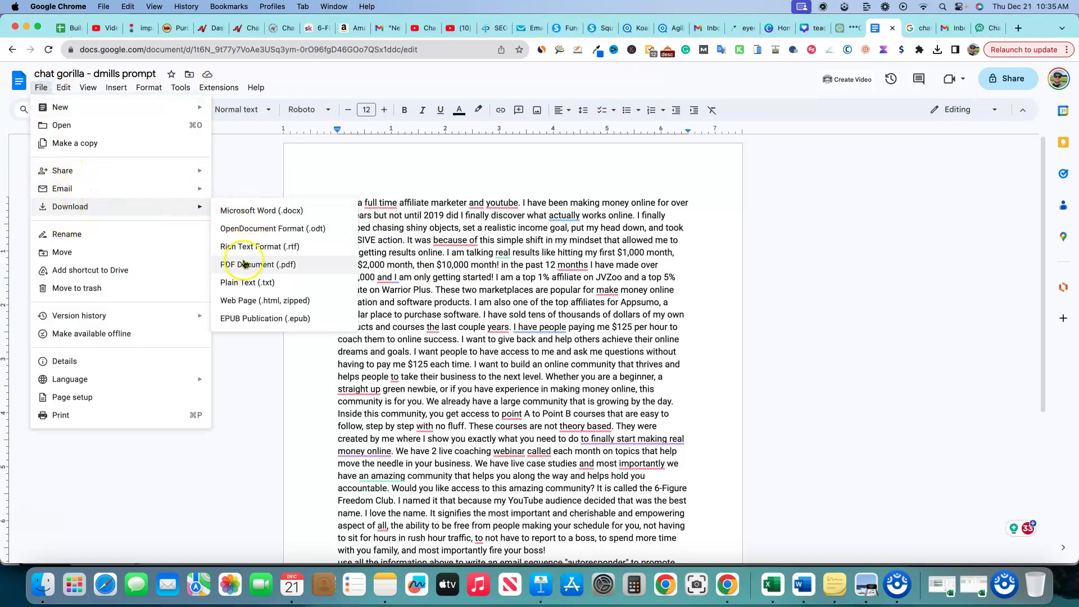
click(821, 226)
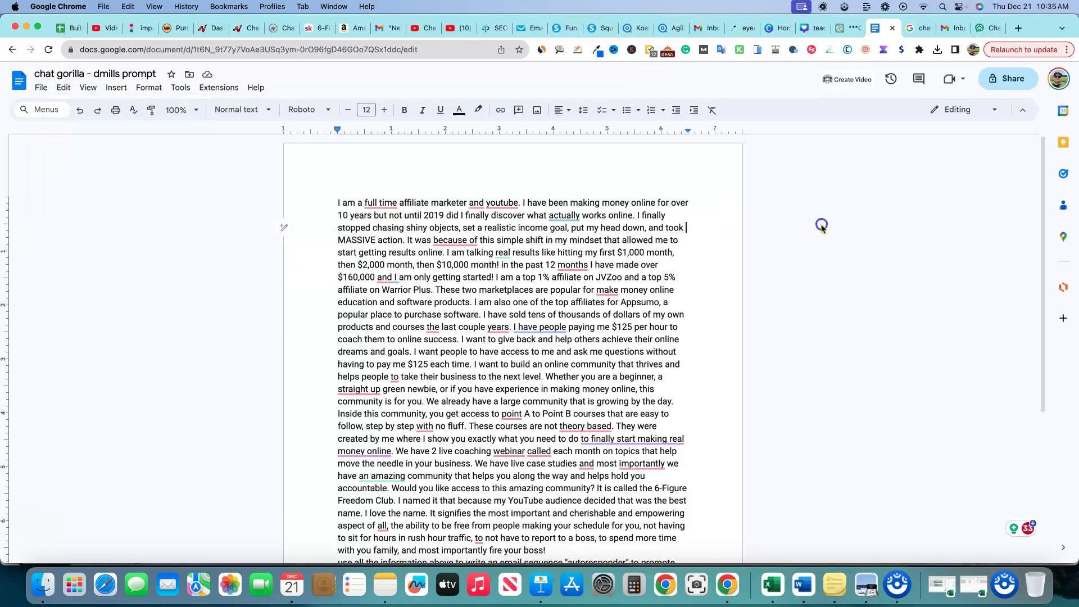
- Switch to the ChatGorilla chat, start a file analysis message and attach the downloaded chat gorilla prompt PDF
click(988, 31)
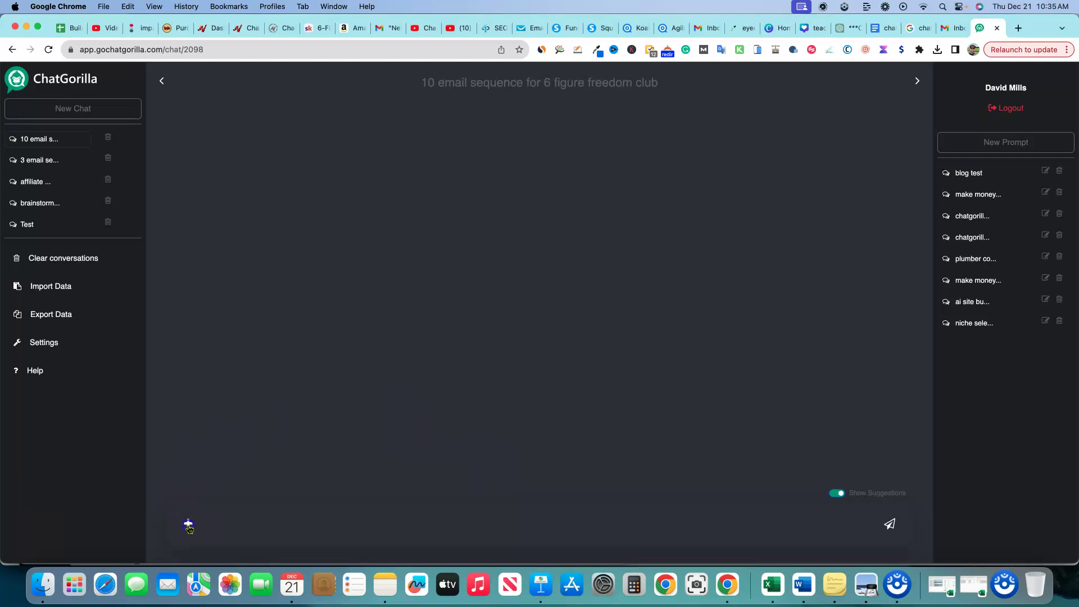
click(188, 523)
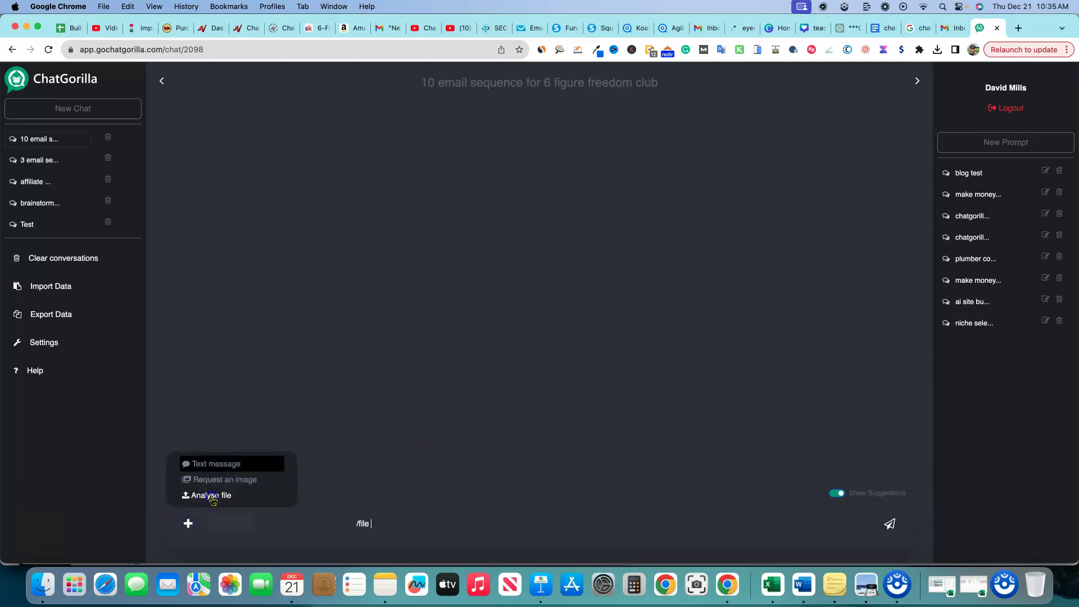
click(213, 497)
click(286, 519)
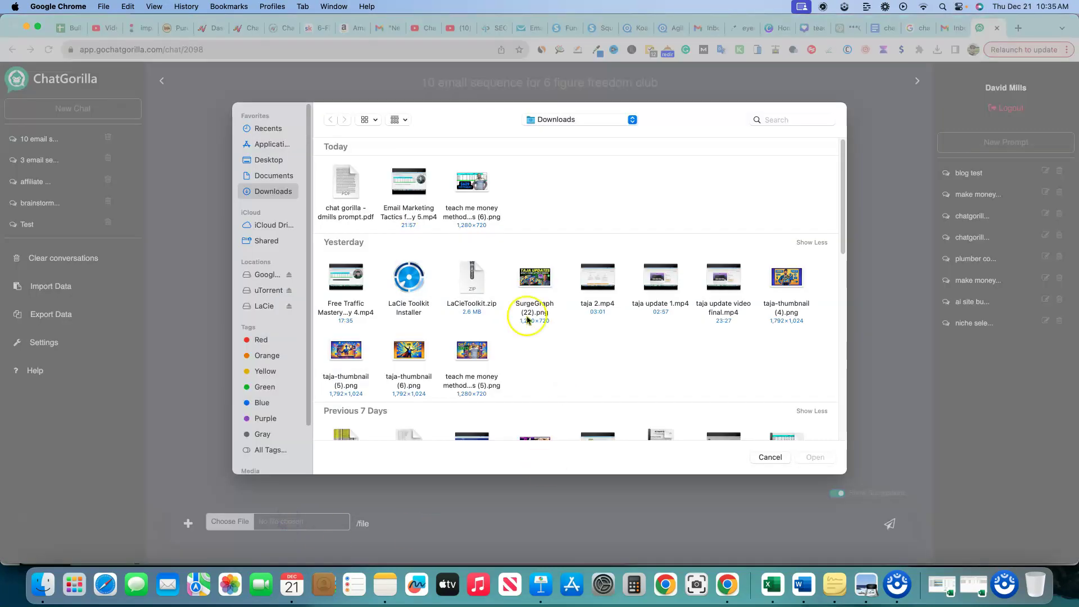
click(346, 171)
click(805, 456)
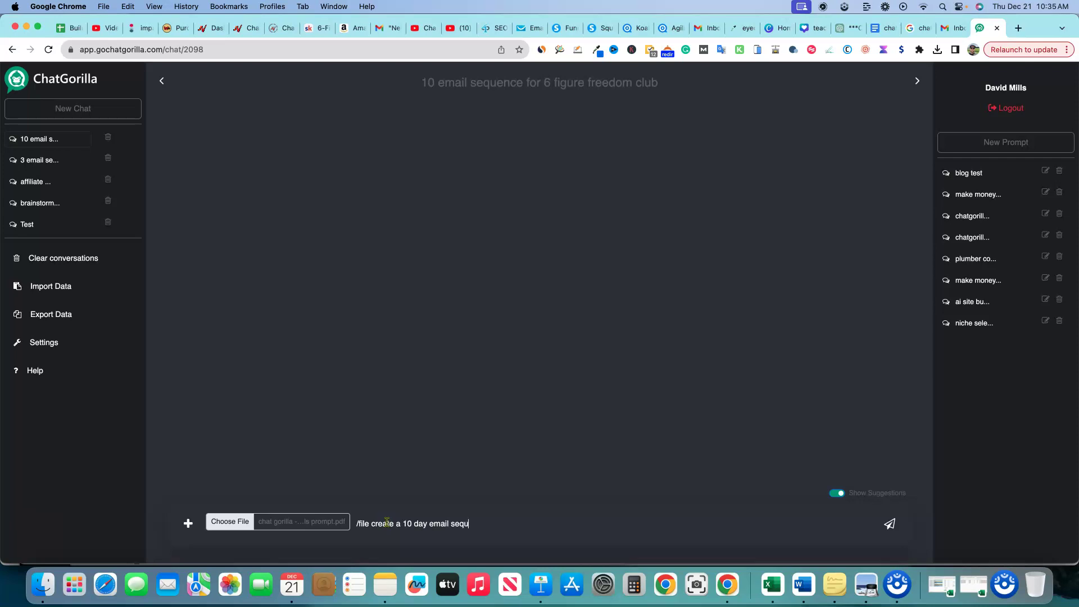
- Write a request for a 10 day email sequence promoting my 6-Figure Freedom Club community, using the attached pdf, around 150 words each, with catchy email titles
text(nce promot)
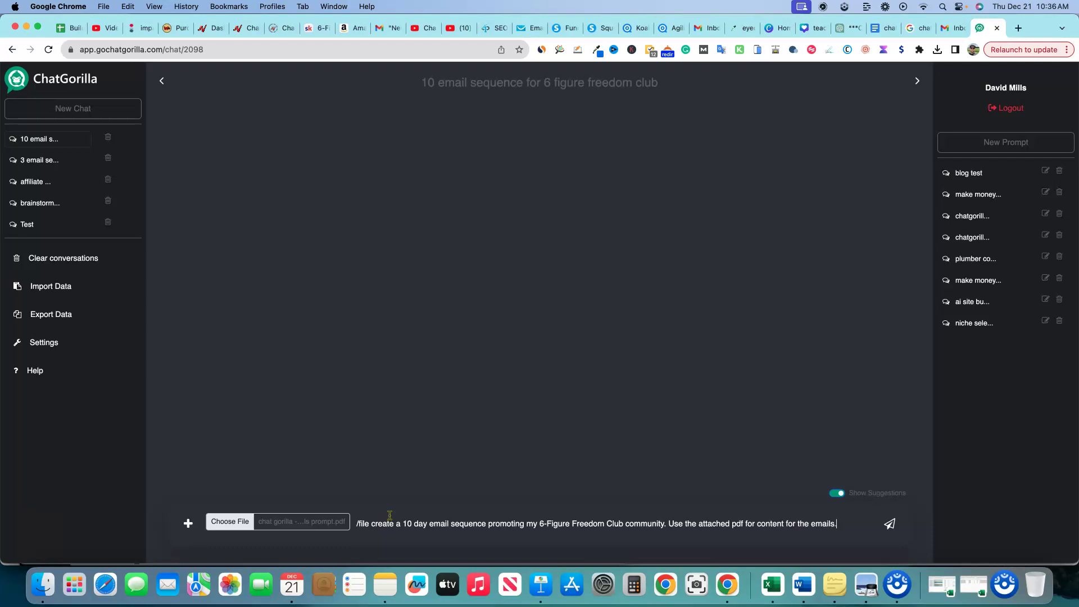
text(he emails around 150 words long. Create a catchy )
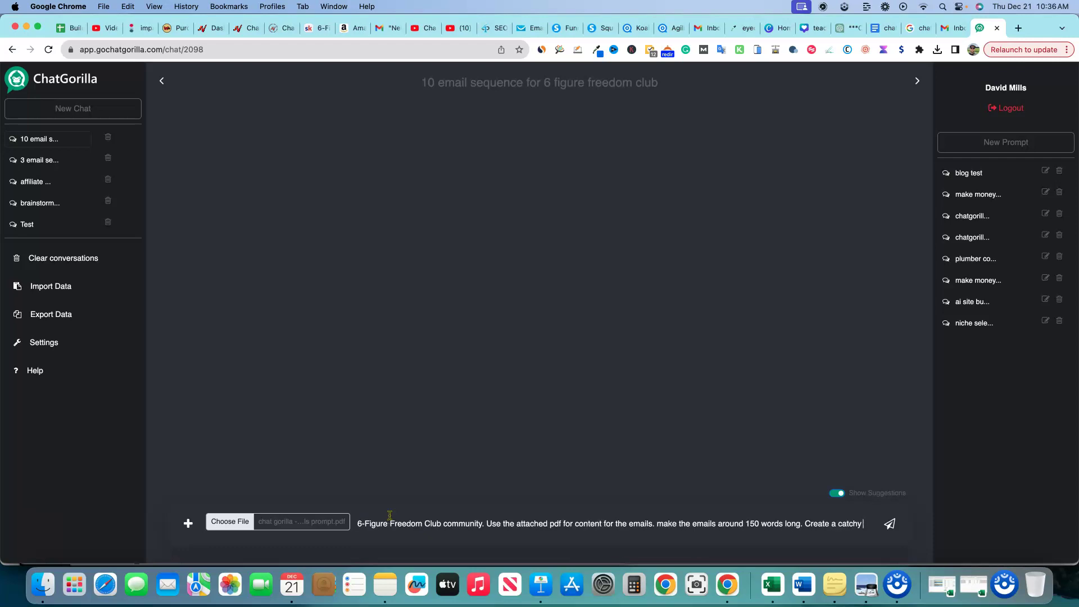
text(email t)
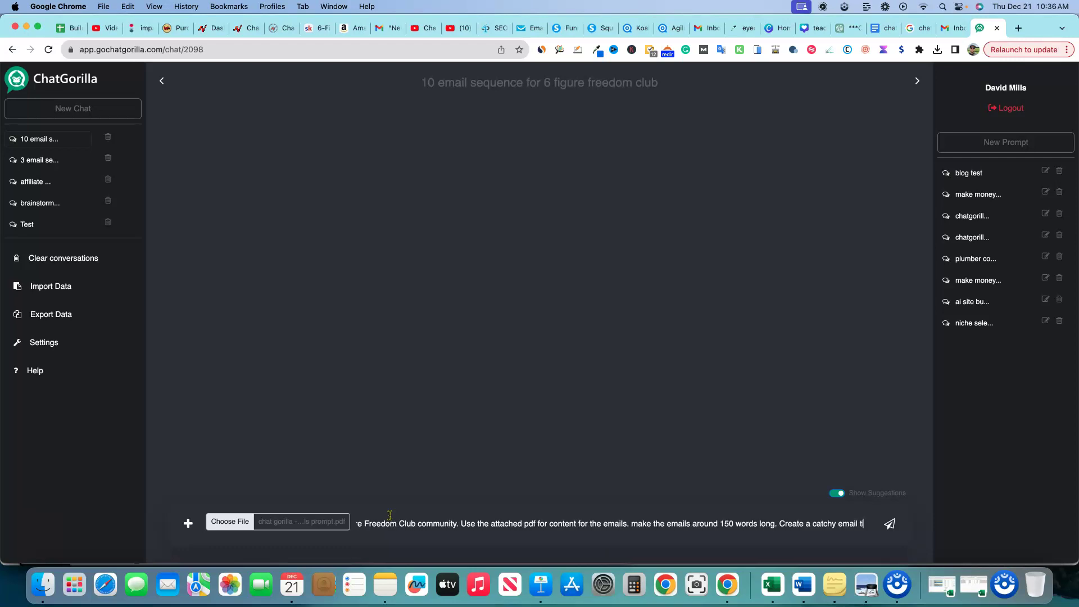
text(itle for each eamil)
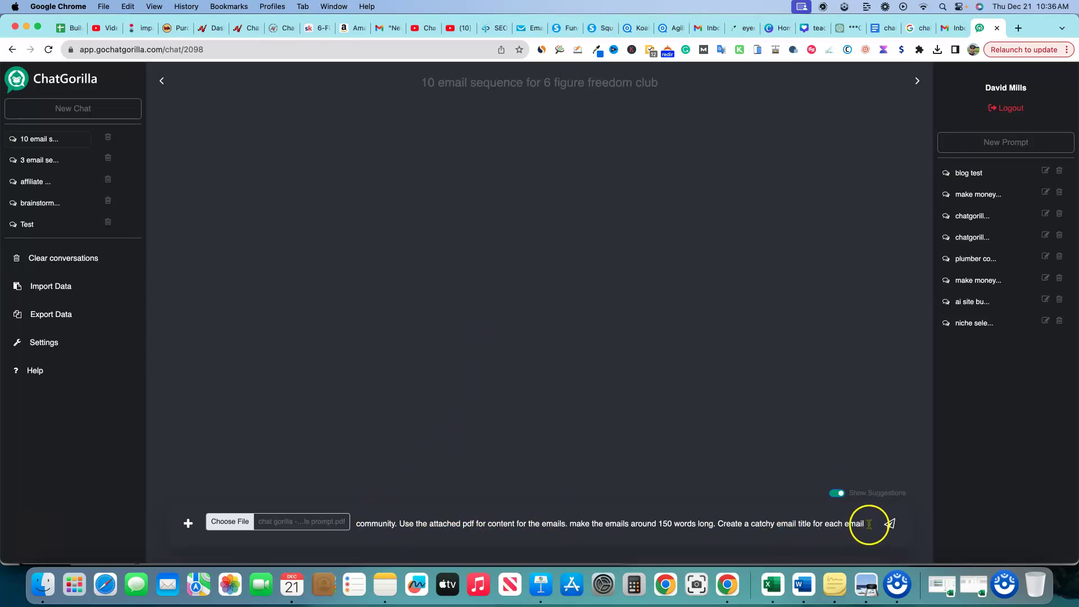
text(.)
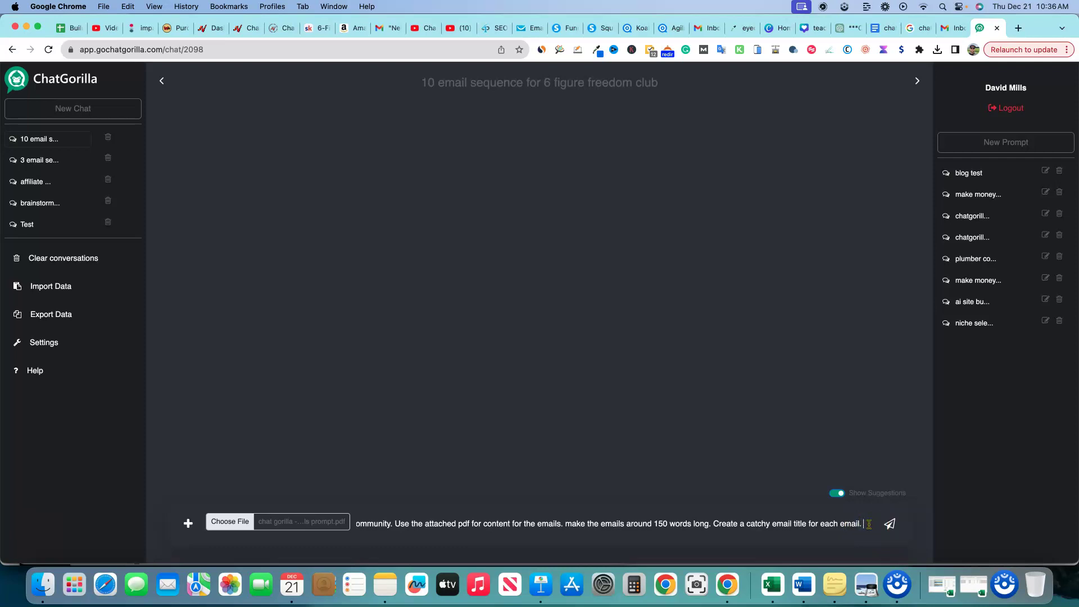
- Extend the request with "be friendly, kind, and persuasive. end with a call to action to sign up to the community today." and send it
text( be friendly)
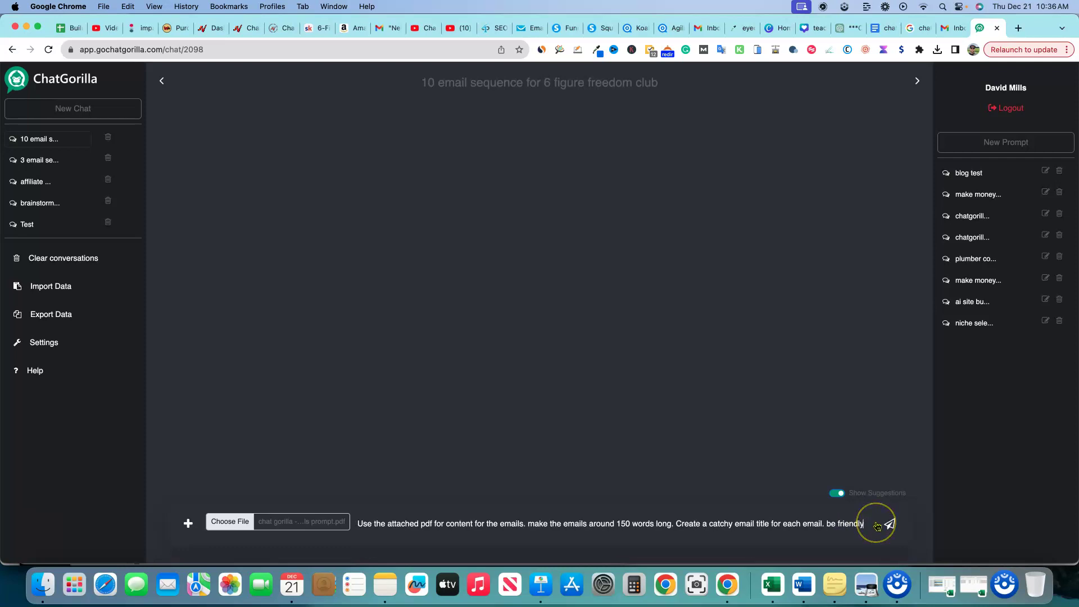
text(, kind, and)
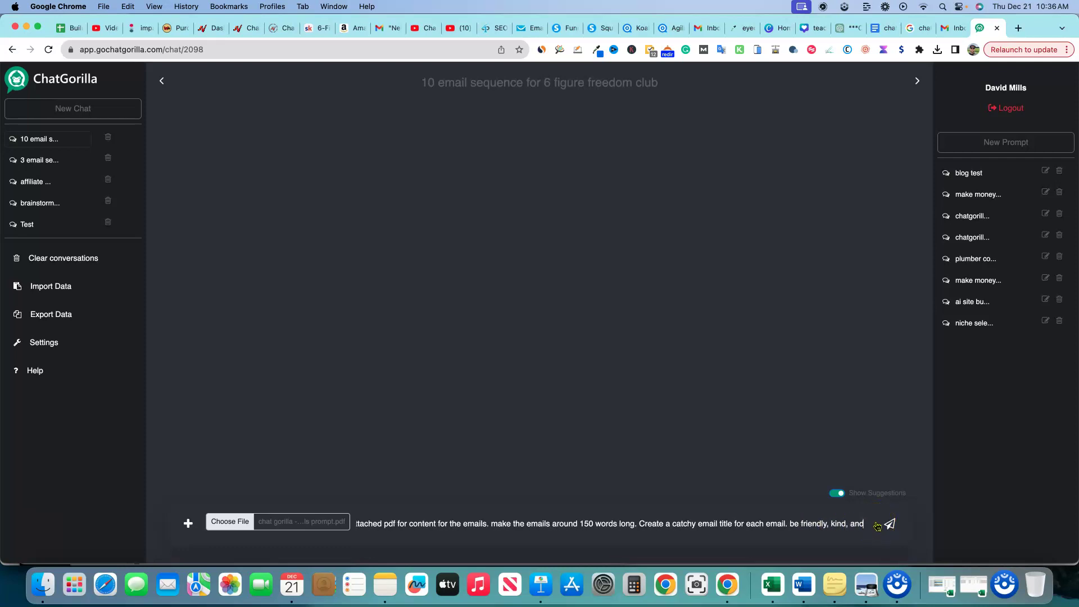
text( persuasive. end)
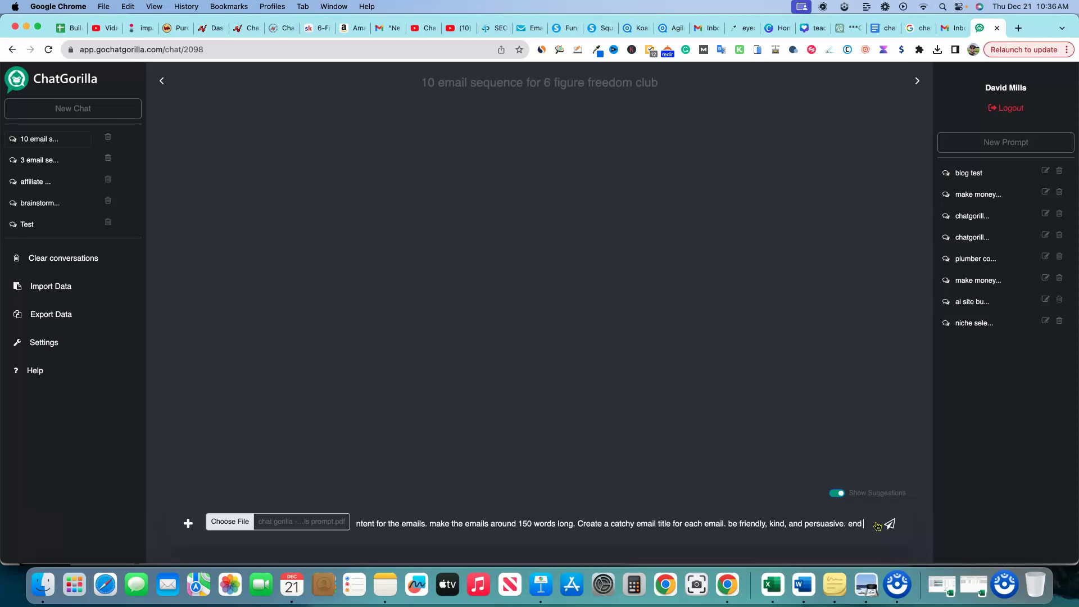
text( woth a call to)
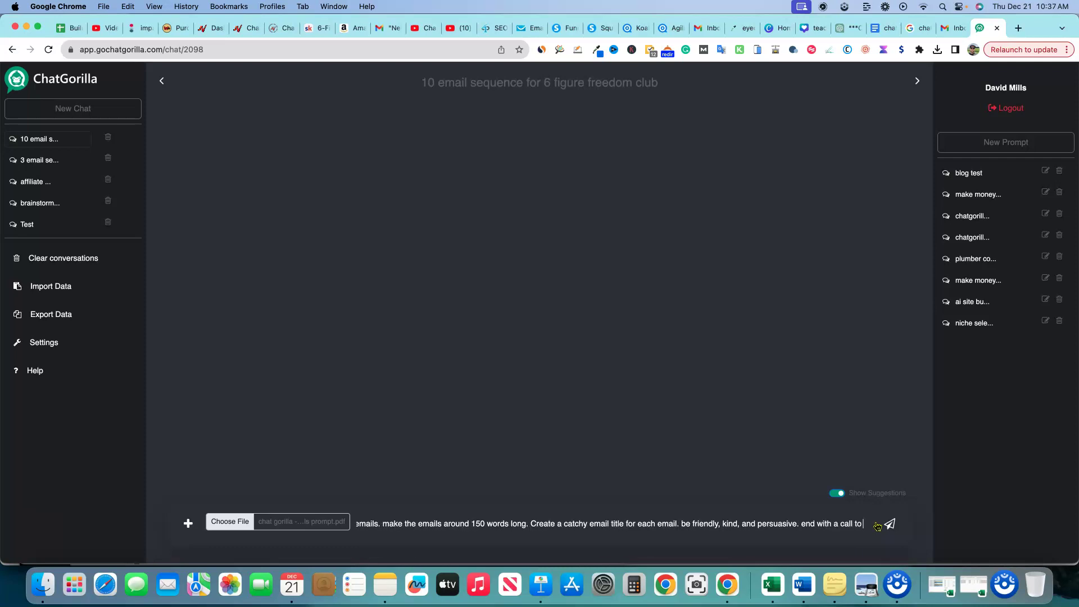
text( action to sign up to the community today.)
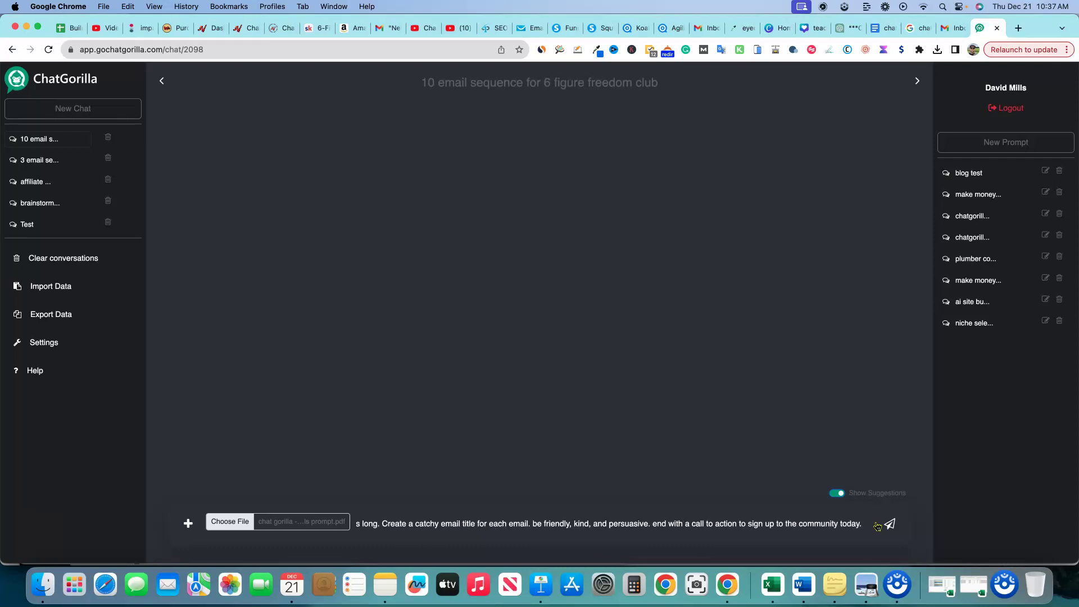
double_click(843, 524)
click(175, 534)
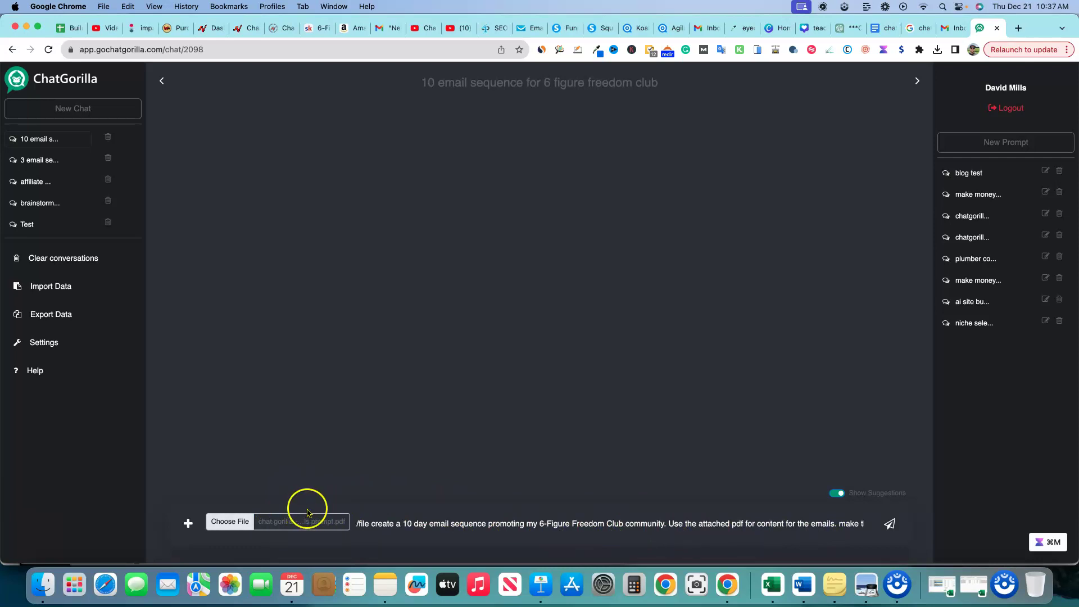
click(891, 525)
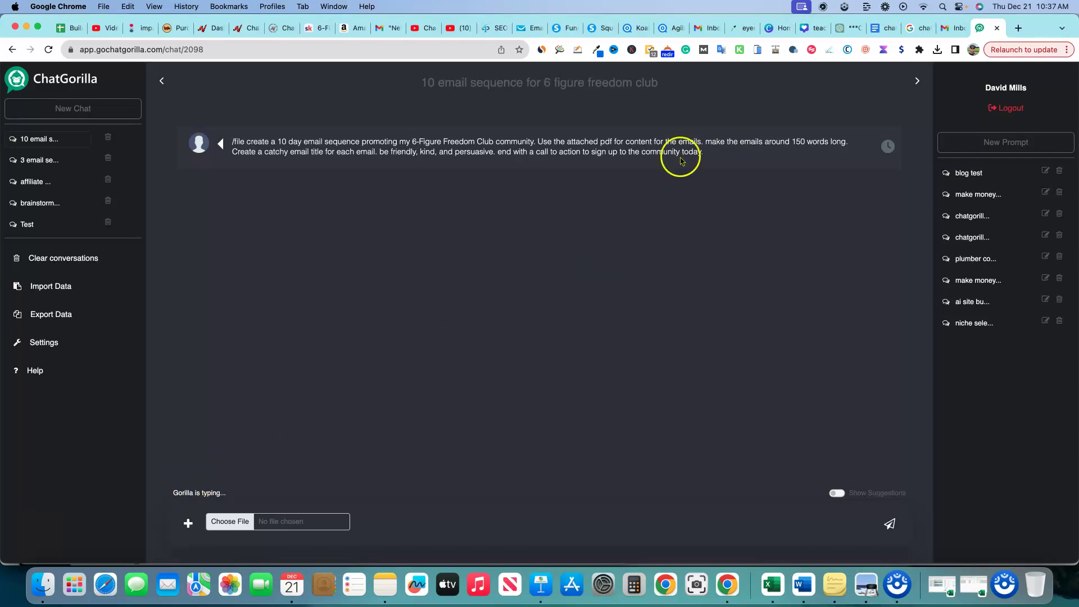
- Review the source prompt text in the Google Docs document, and return to the ChatGorilla chat
click(881, 28)
drag(404, 214, 613, 291)
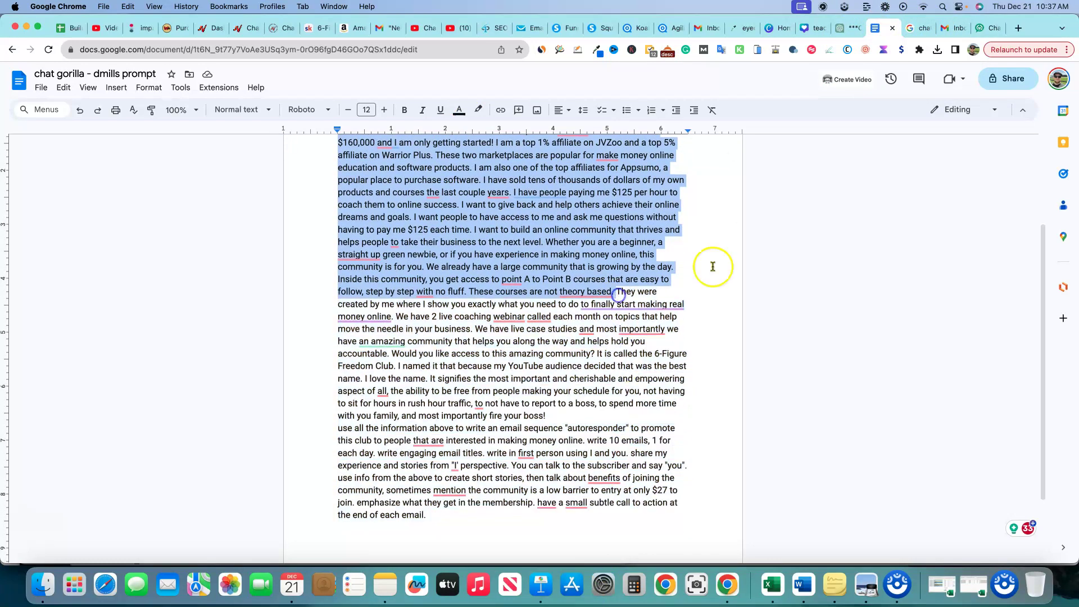
click(986, 28)
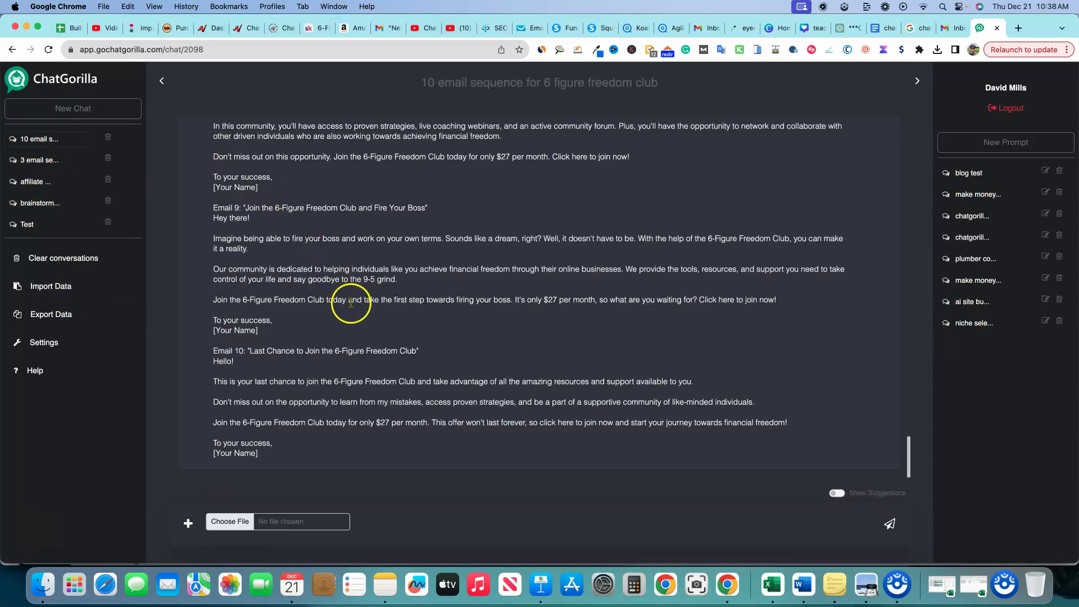
- Examine the generated Day 1 email at an enlarged size, checking its subject line, body and sign-up call to action
drag(908, 447, 906, 138)
scroll(905, 138, up, 1)
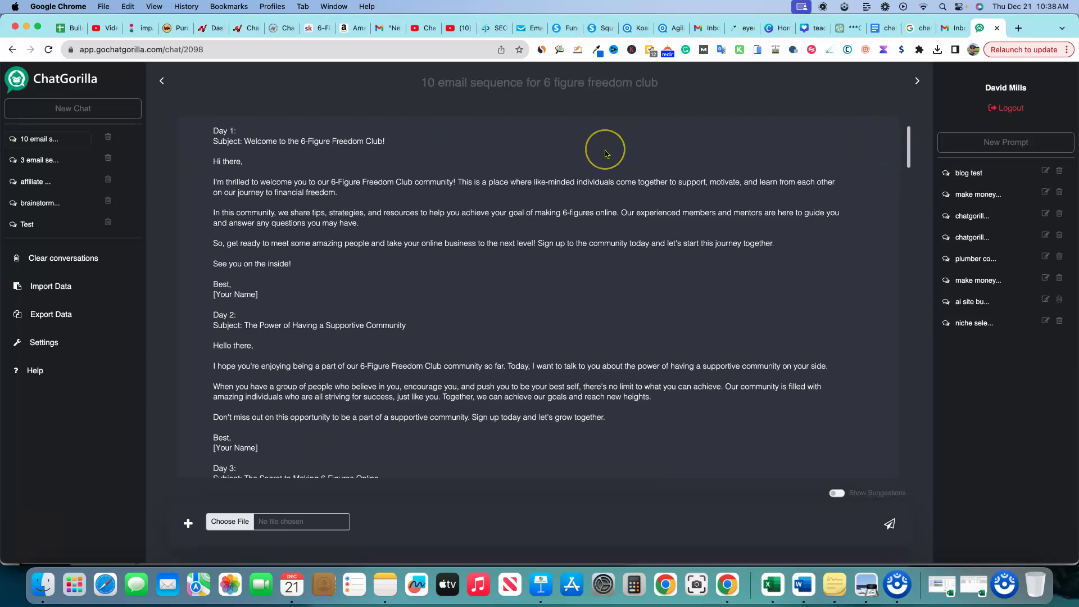
key(super+equal)
key(super+equal)
key(super+equal)
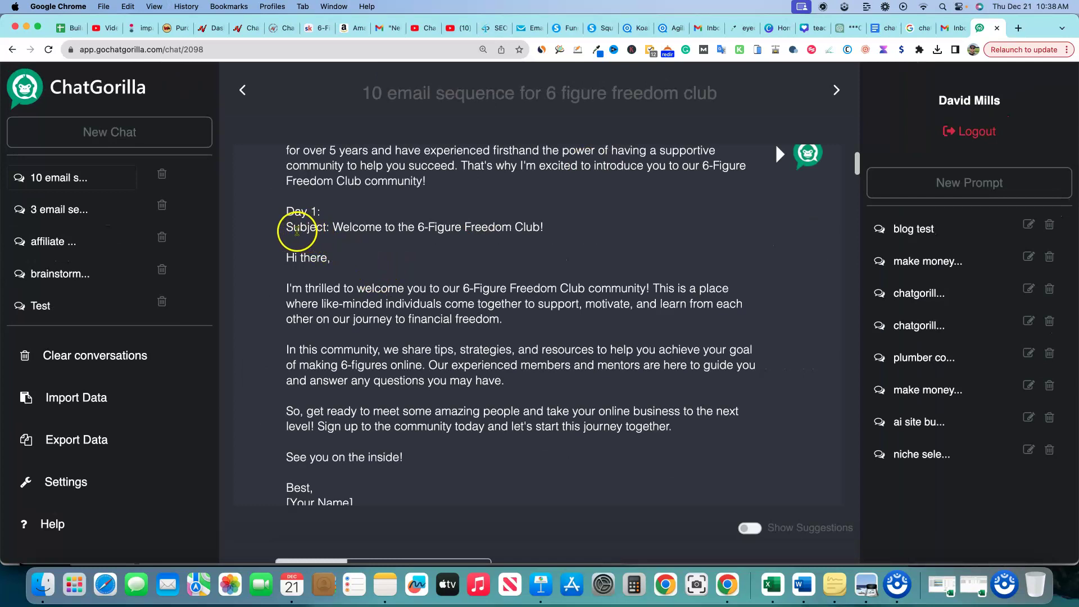
drag(335, 227, 577, 232)
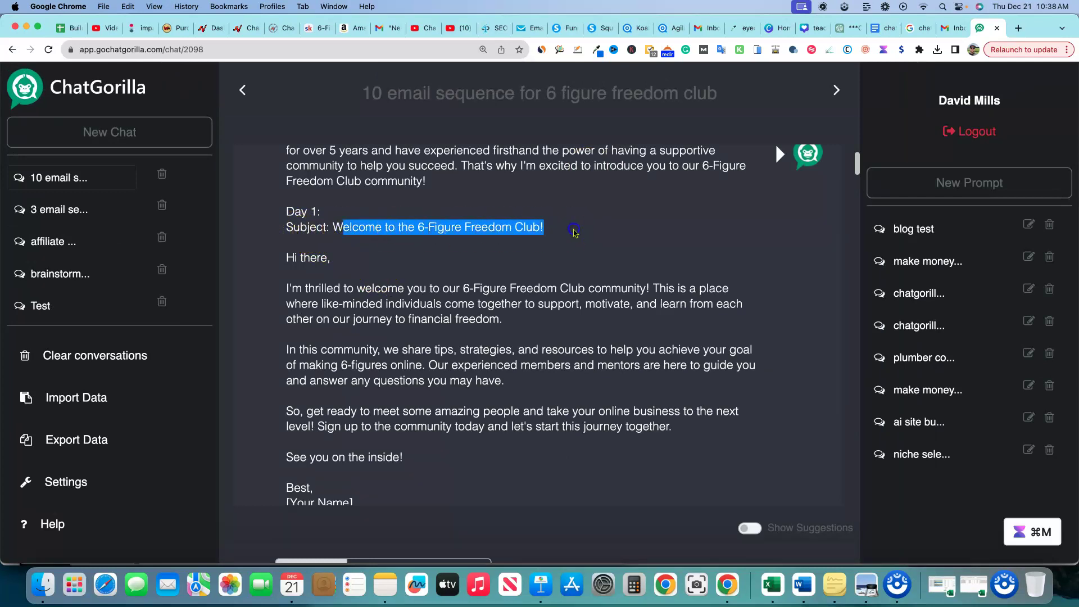
click(440, 291)
drag(286, 289, 595, 367)
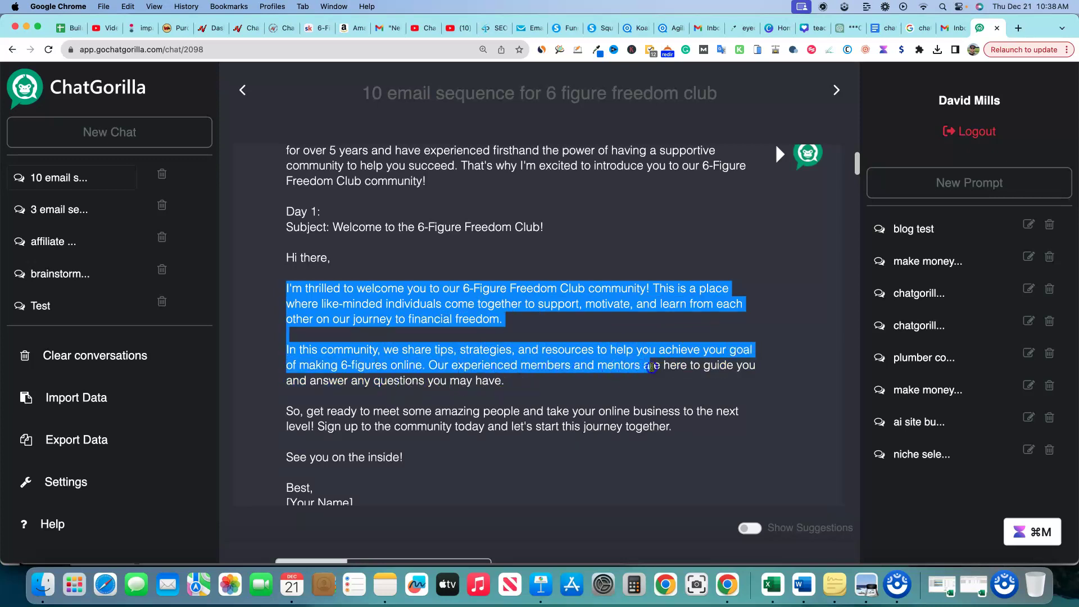
drag(704, 366, 536, 383)
drag(307, 412, 676, 428)
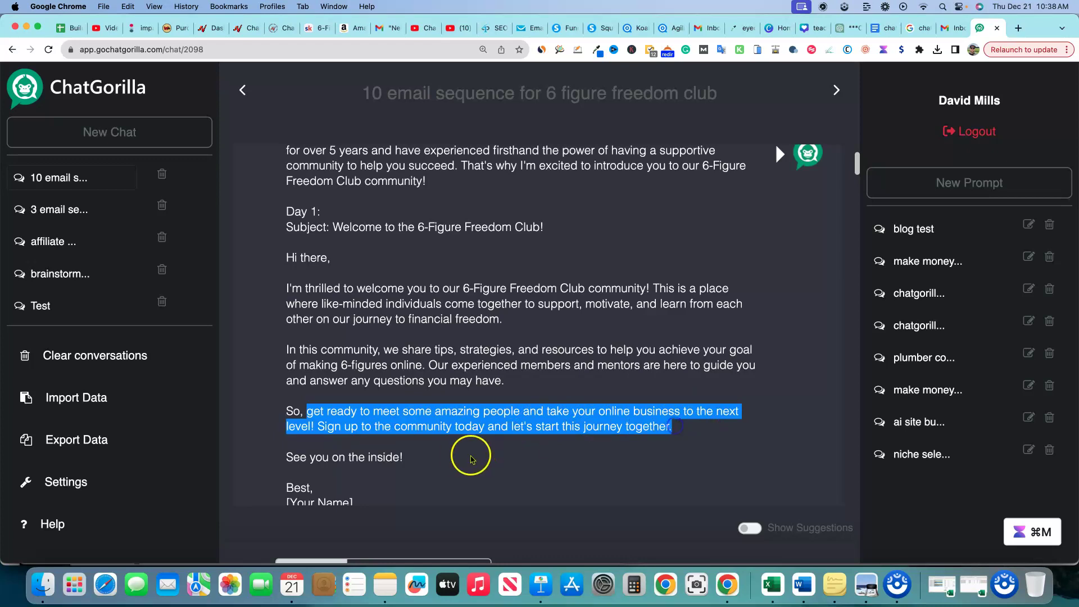
- Read the Day 2 email closely and skim the remaining generated emails through to Email 10
scroll(465, 453, down, 3)
scroll(395, 415, down, 1)
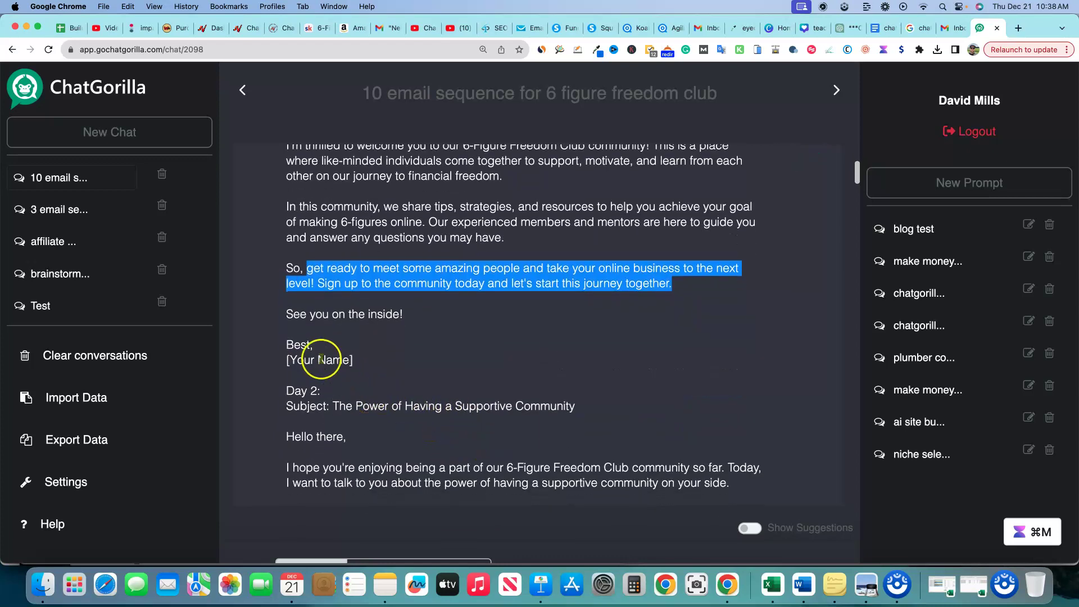
scroll(344, 407, down, 1)
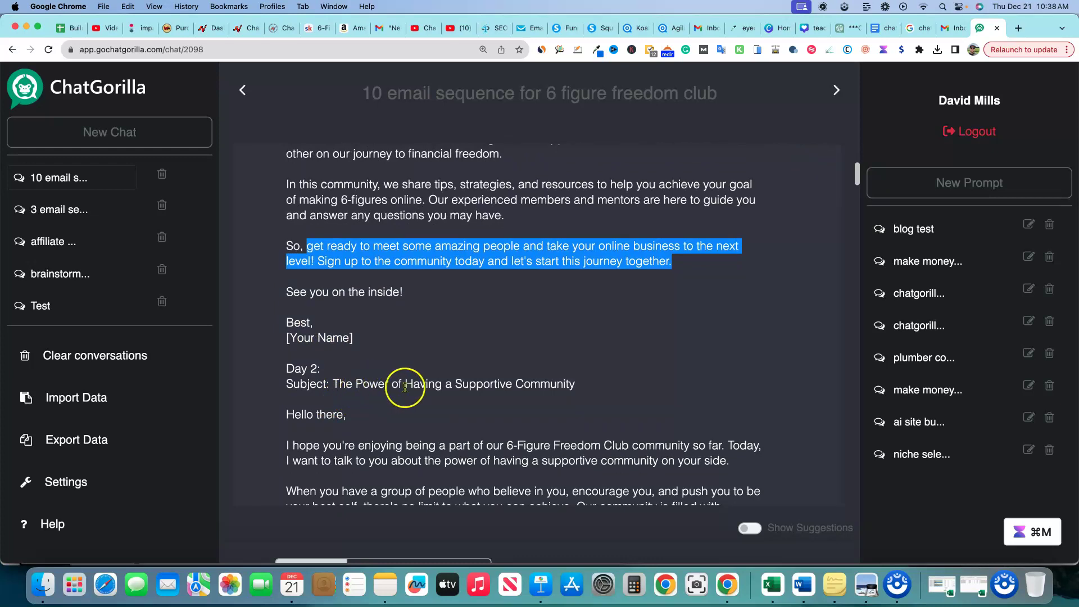
scroll(573, 450, down, 3)
scroll(337, 351, down, 1)
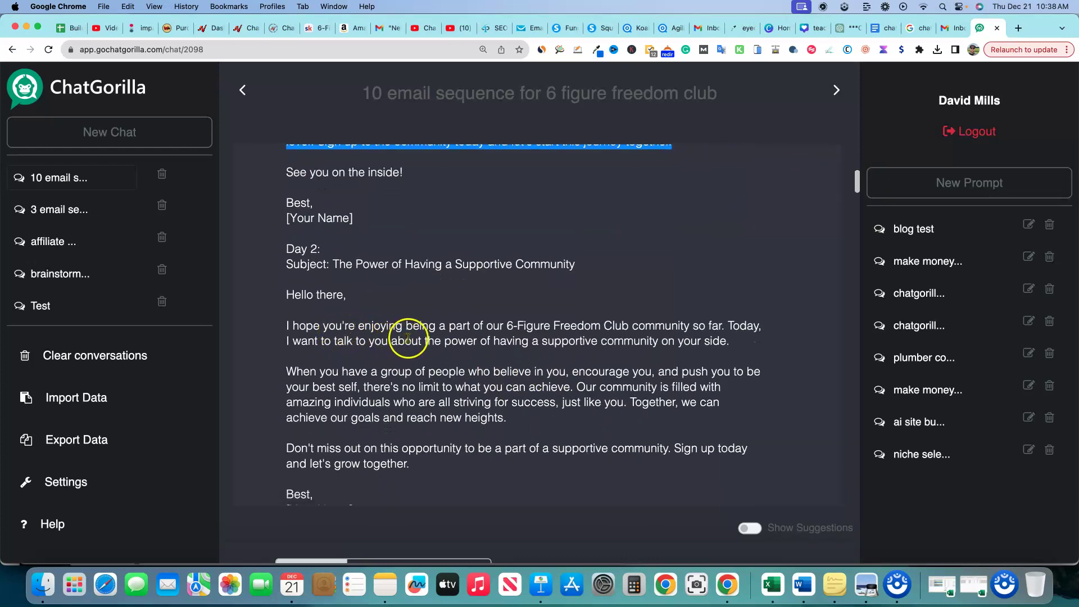
drag(286, 323, 719, 435)
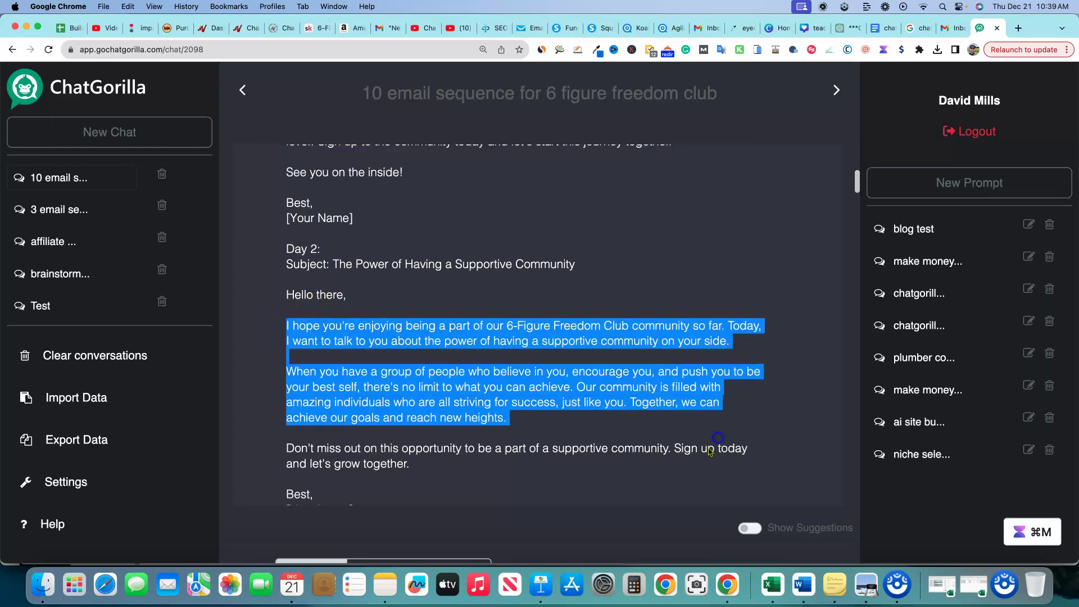
scroll(474, 516, down, 15)
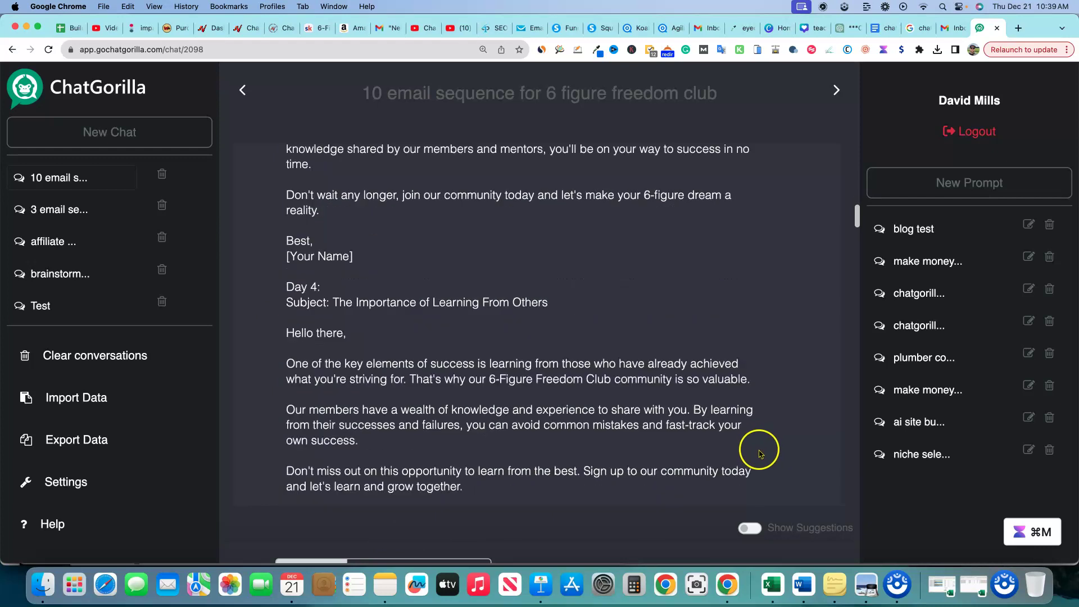
scroll(845, 322, down, 5)
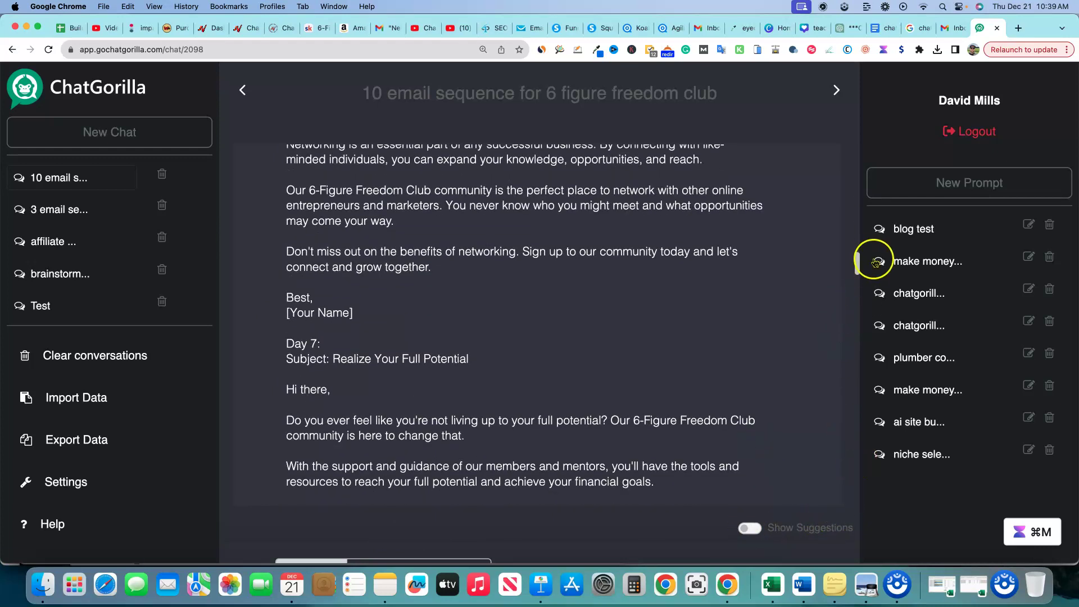
drag(860, 260, 850, 516)
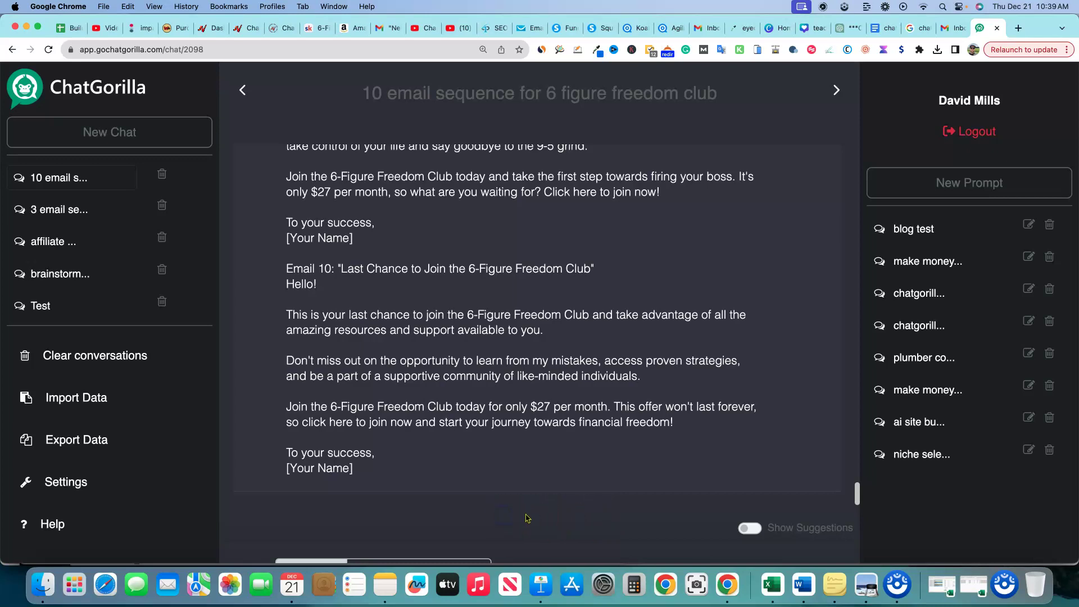
- Send the follow-up "please write again and the emails should be to people that are not yet signed up for the community."
key(super+minus)
key(super+minus)
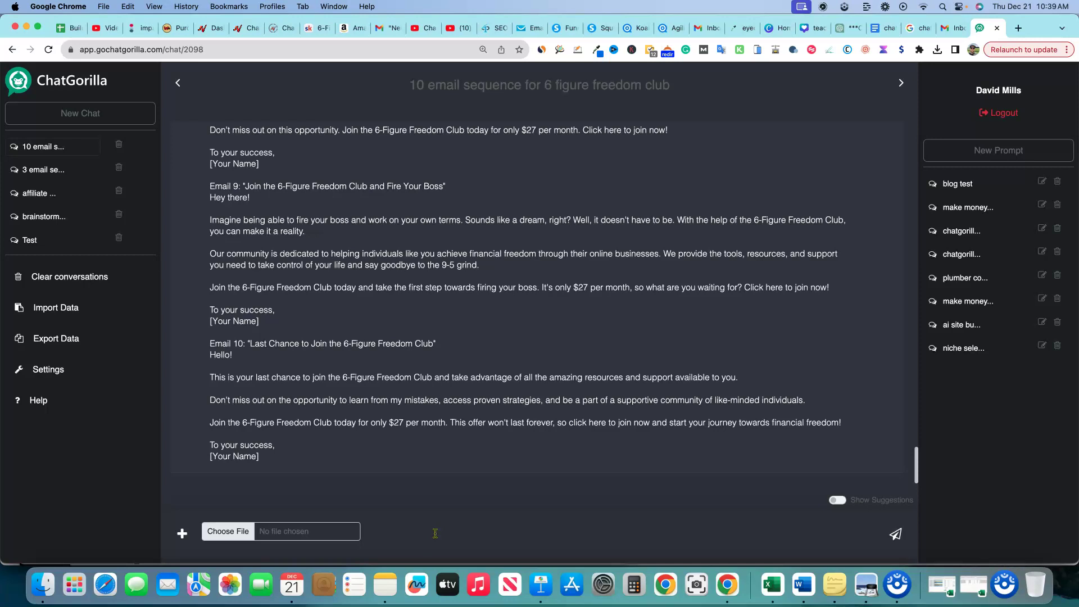
text(ease write)
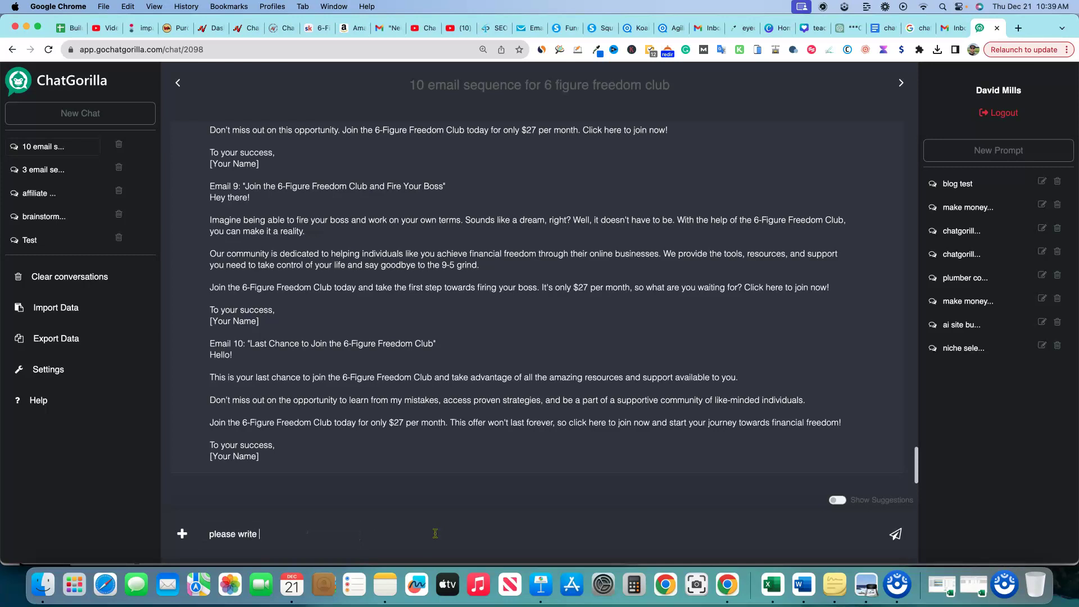
text( again a)
click(439, 532)
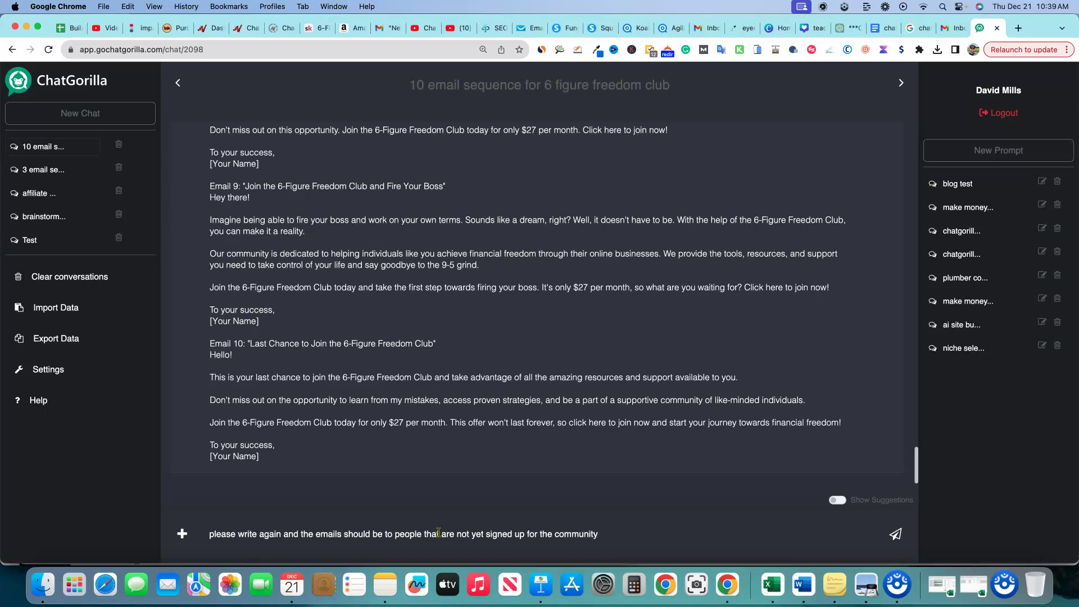
key(Return)
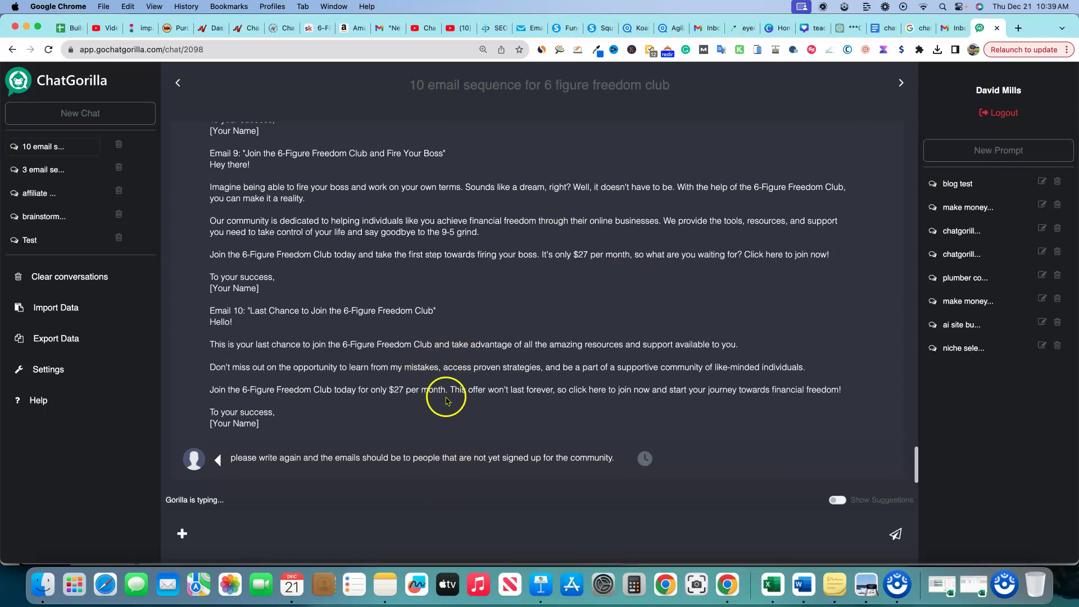
- Look back at the original request and the first generated email at the start of the conversation
scroll(618, 388, up, 6)
scroll(633, 380, up, 15)
scroll(635, 379, up, 20)
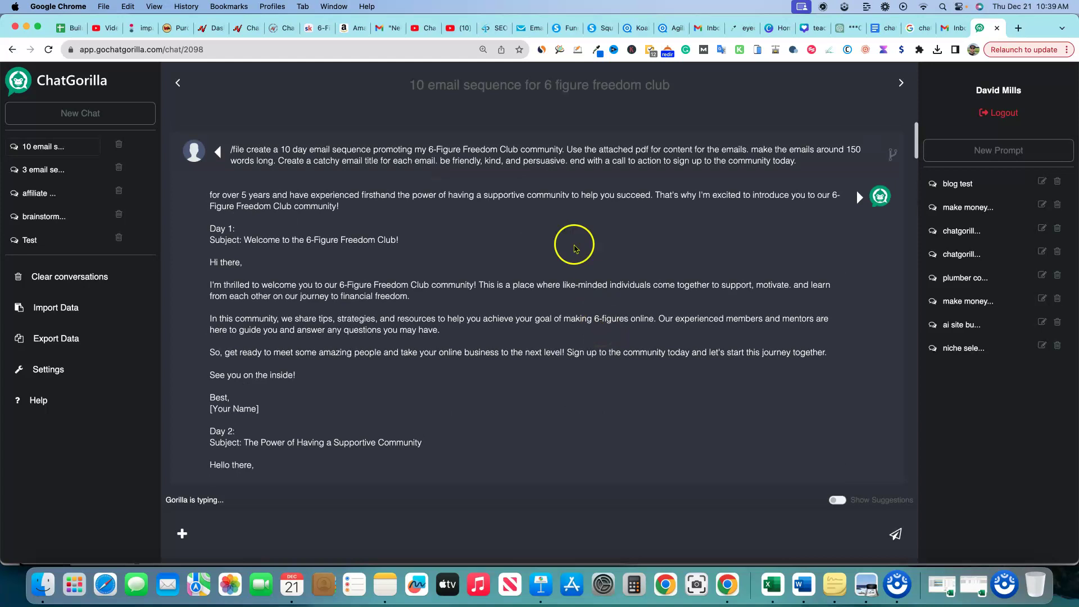
- Reread the original request and compare it with the wording of the first version's Day 1 and Day 2 emails
drag(281, 150, 797, 162)
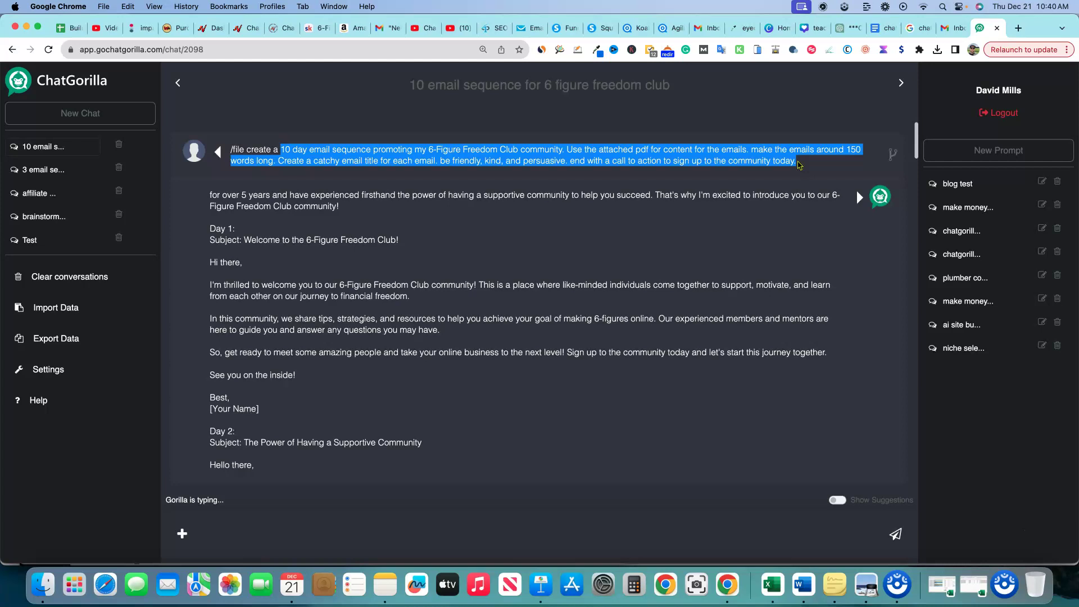
drag(251, 286, 476, 300)
scroll(586, 338, down, 5)
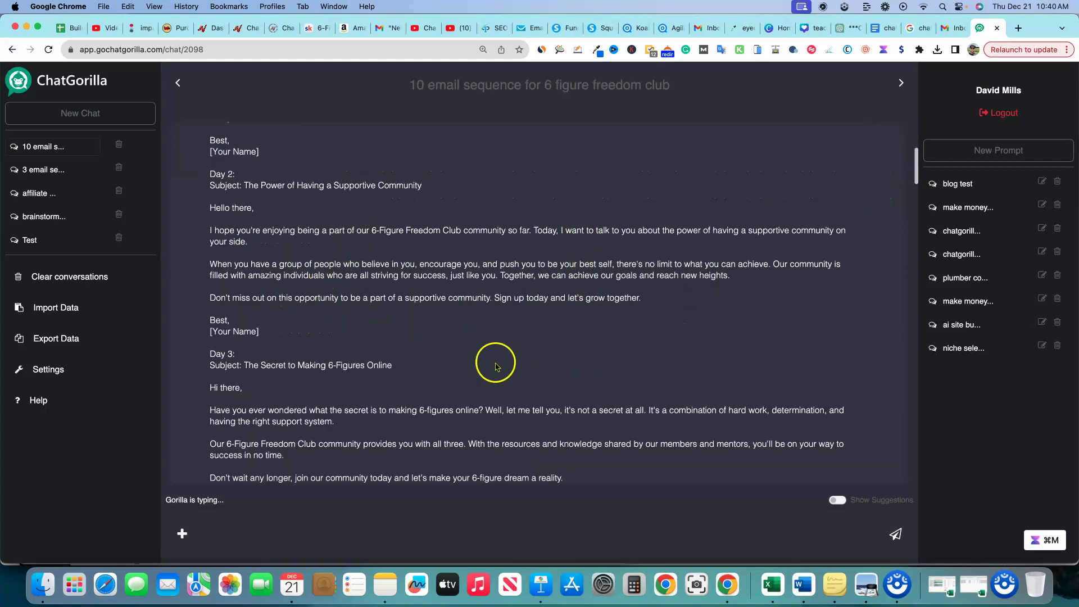
drag(252, 297, 605, 299)
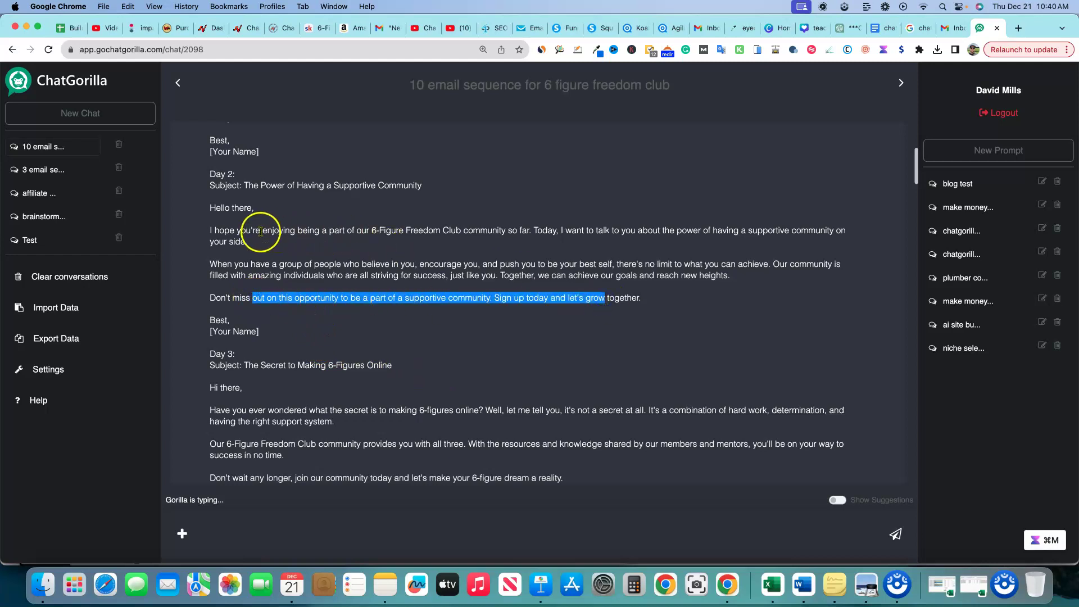
drag(262, 230, 693, 233)
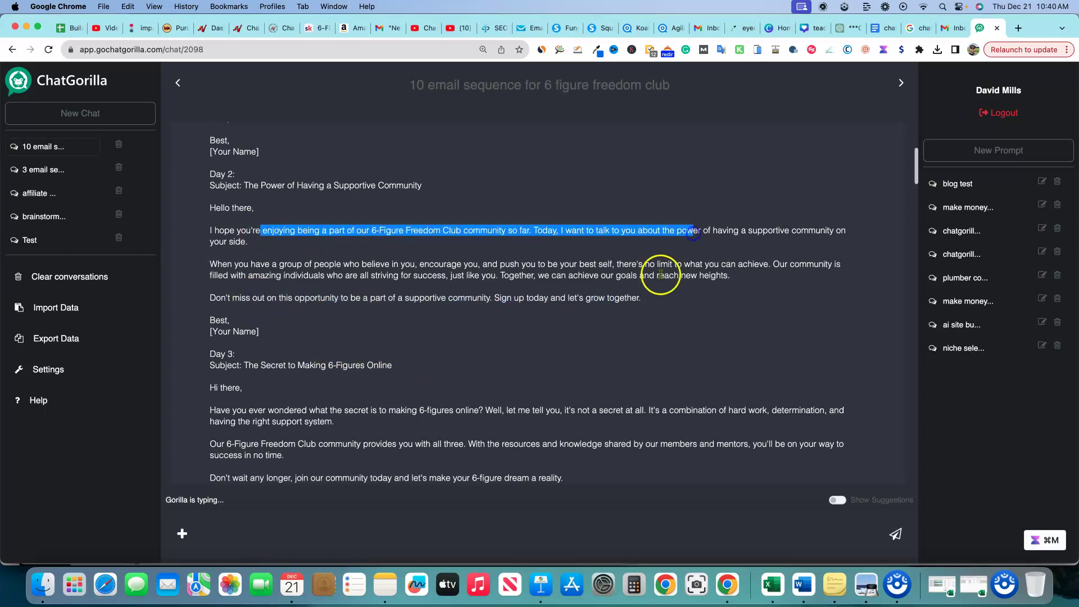
scroll(661, 332, down, 10)
scroll(662, 364, down, 15)
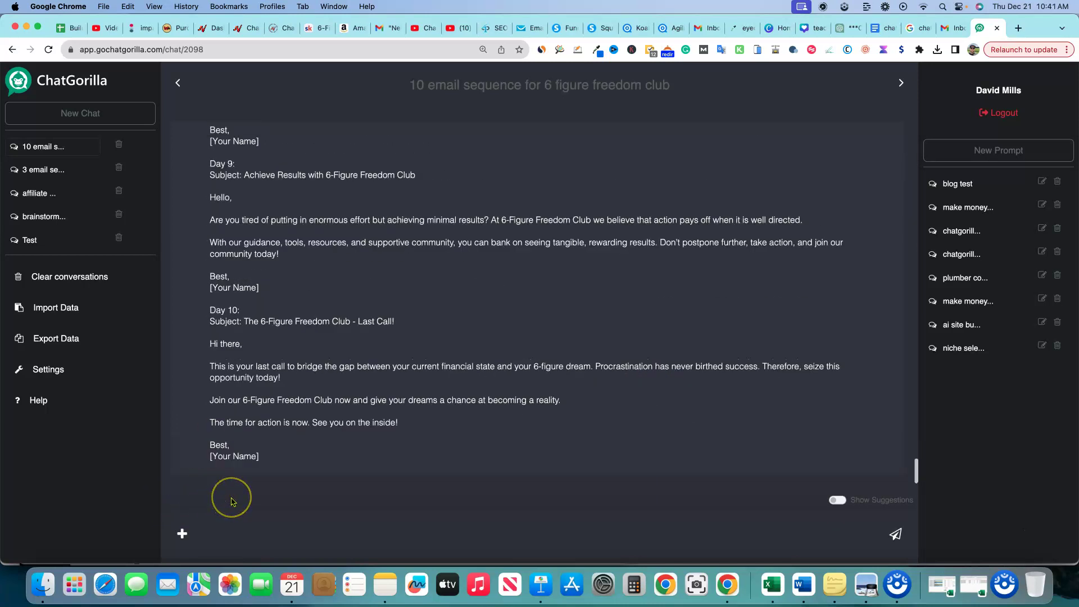
- Read the rewritten Day 1 email below the follow-up request, including its subject line and call to join
scroll(457, 289, up, 15)
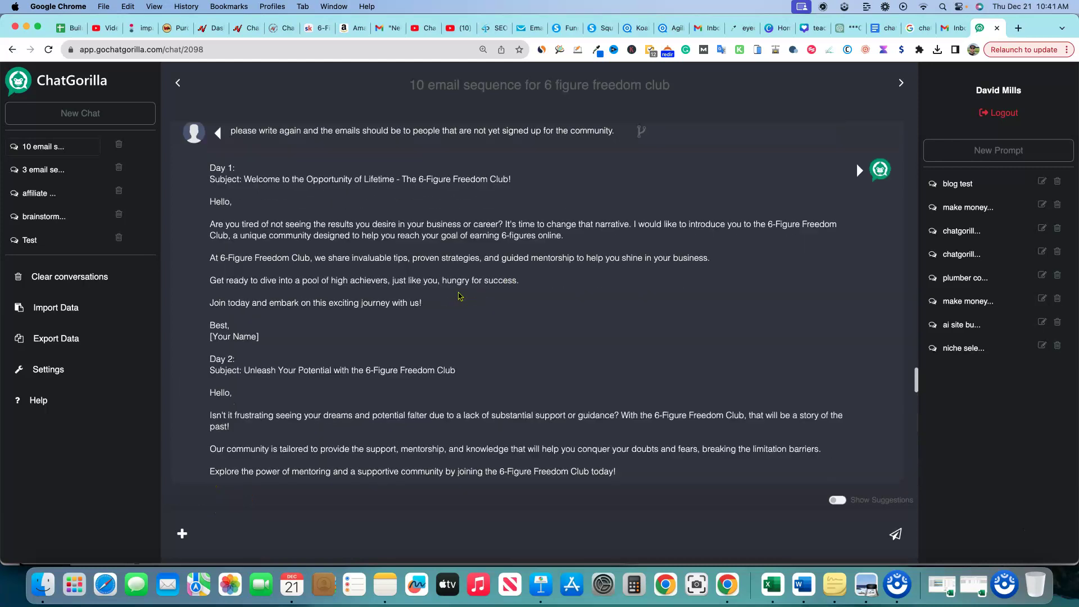
scroll(460, 295, up, 4)
scroll(326, 270, down, 2)
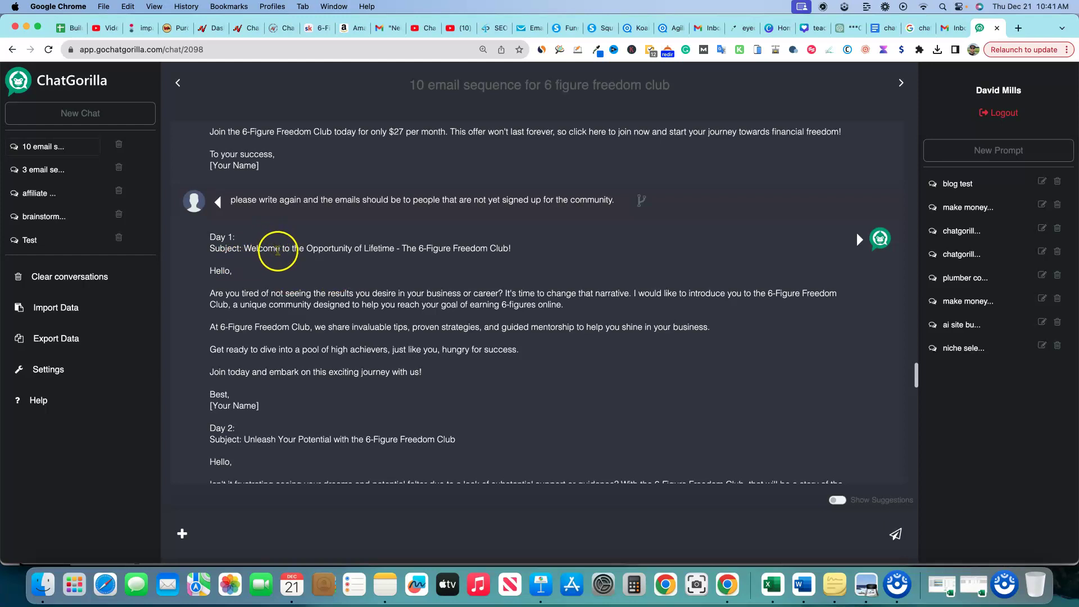
drag(279, 249, 489, 248)
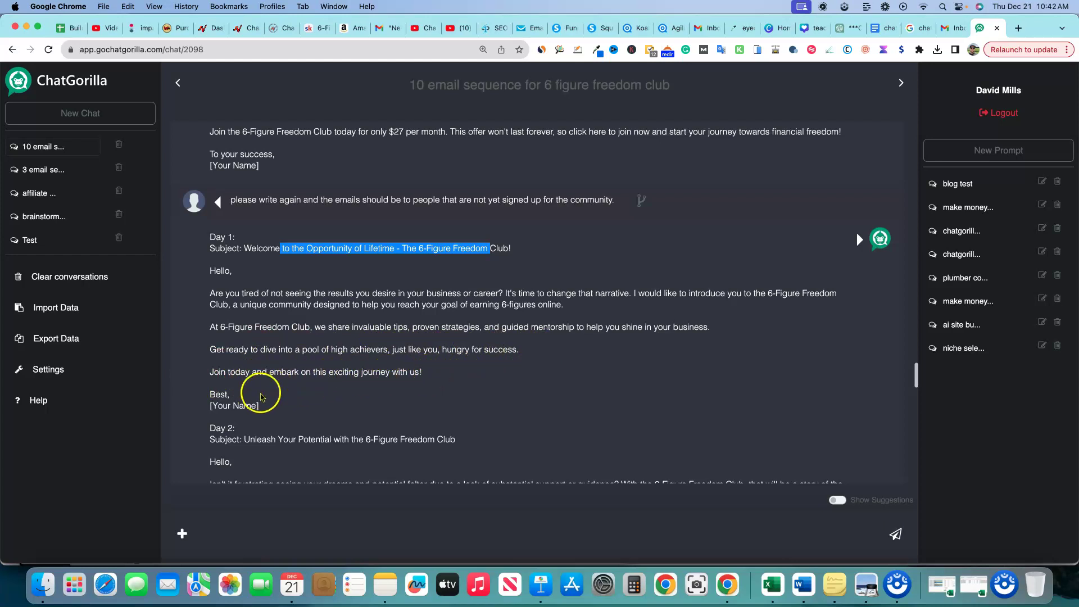
scroll(273, 443, down, 2)
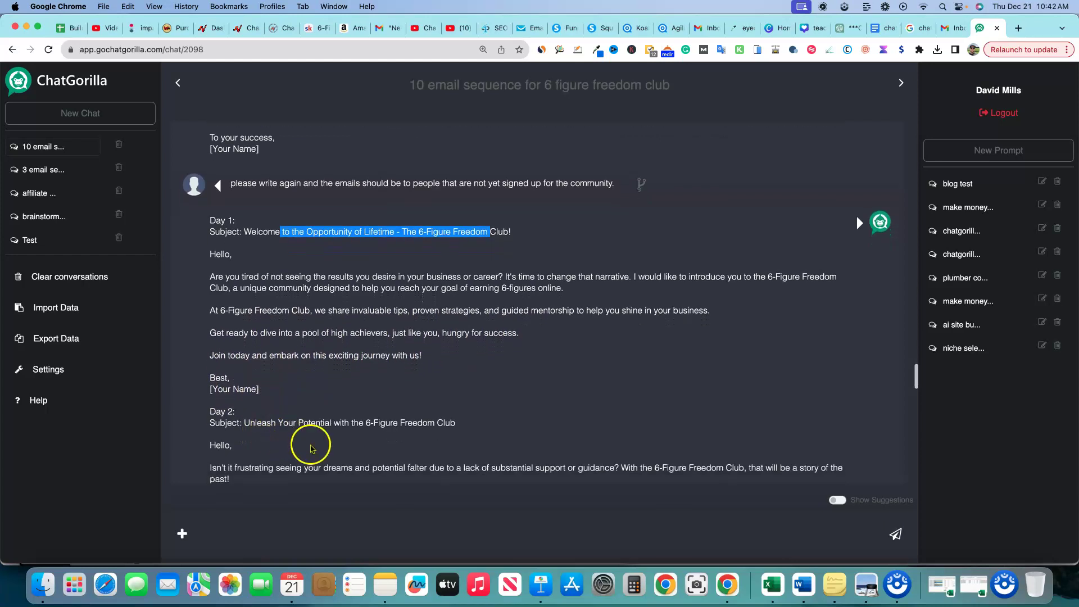
- Skim the rewritten Day 2 to Day 4 emails and look back at the end of the previous version
scroll(353, 428, down, 3)
scroll(326, 424, down, 5)
scroll(293, 410, down, 3)
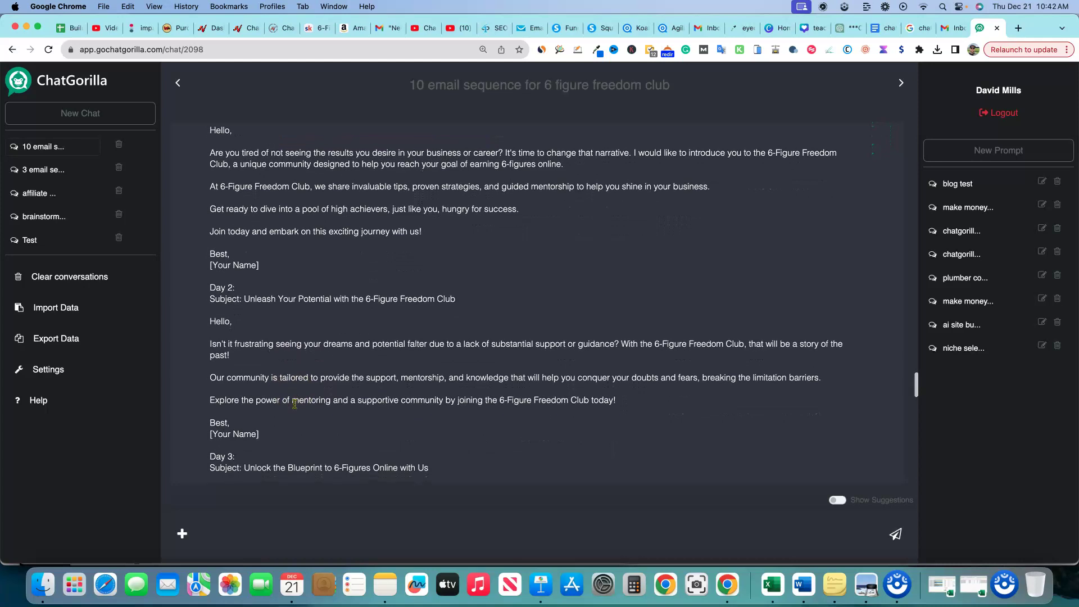
scroll(297, 404, down, 2)
scroll(299, 407, down, 2)
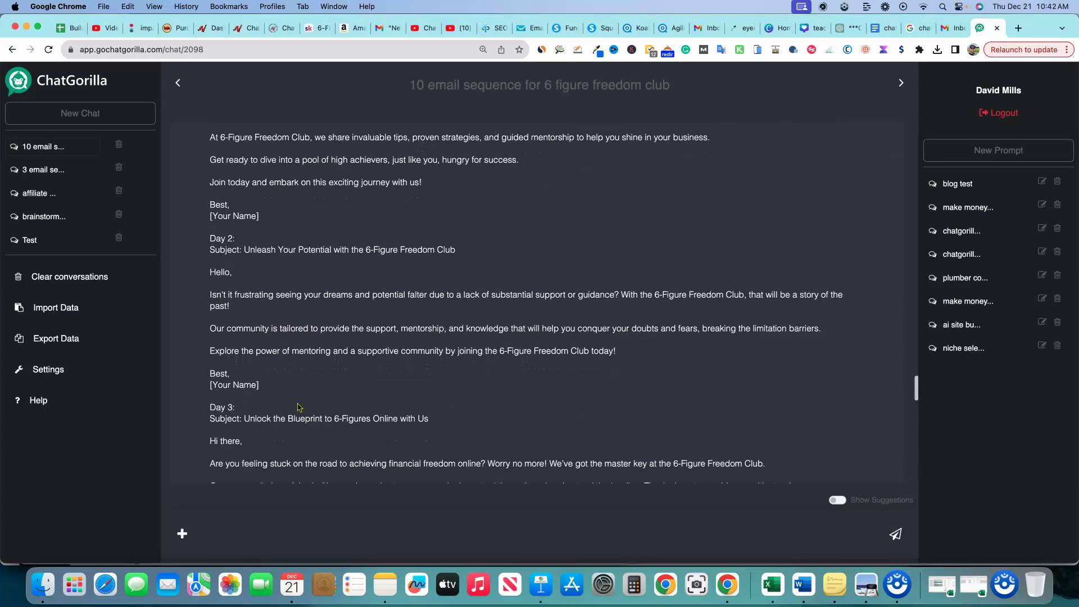
scroll(380, 351, down, 15)
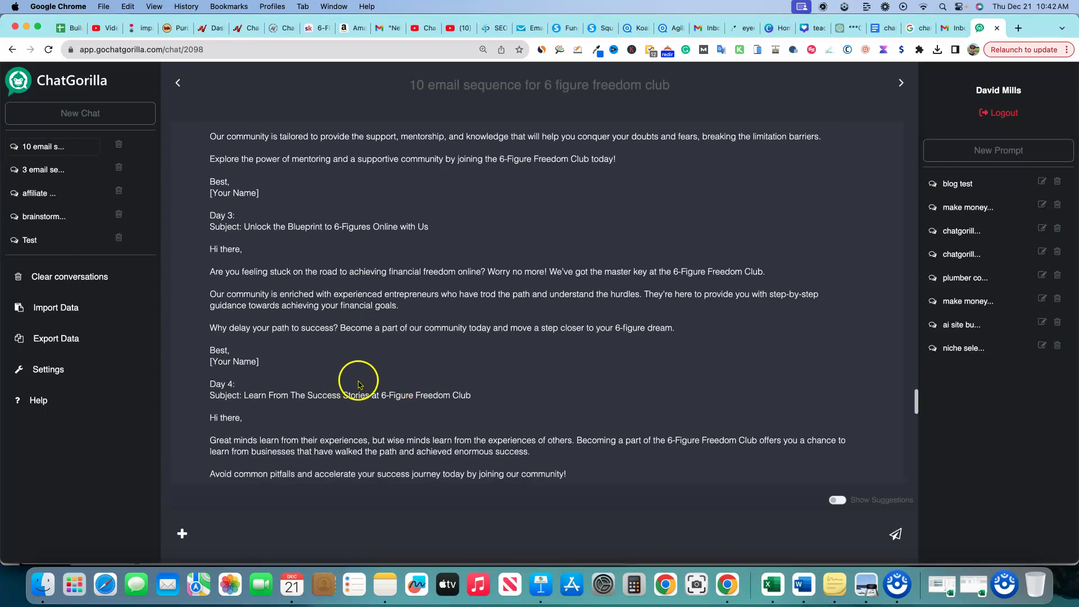
scroll(393, 372, down, 1)
scroll(515, 322, up, 20)
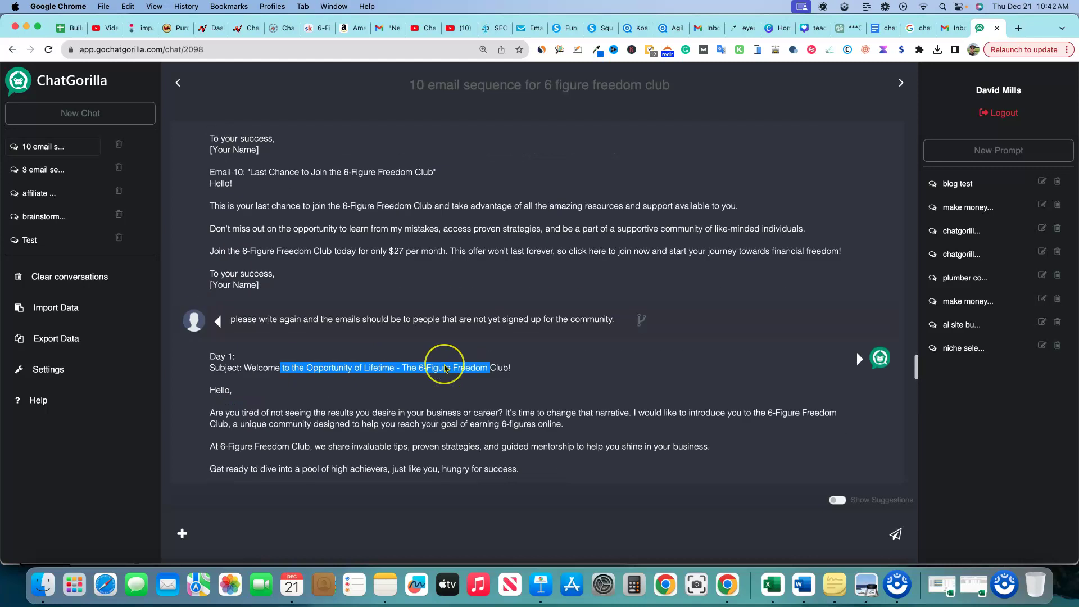
scroll(443, 362, down, 20)
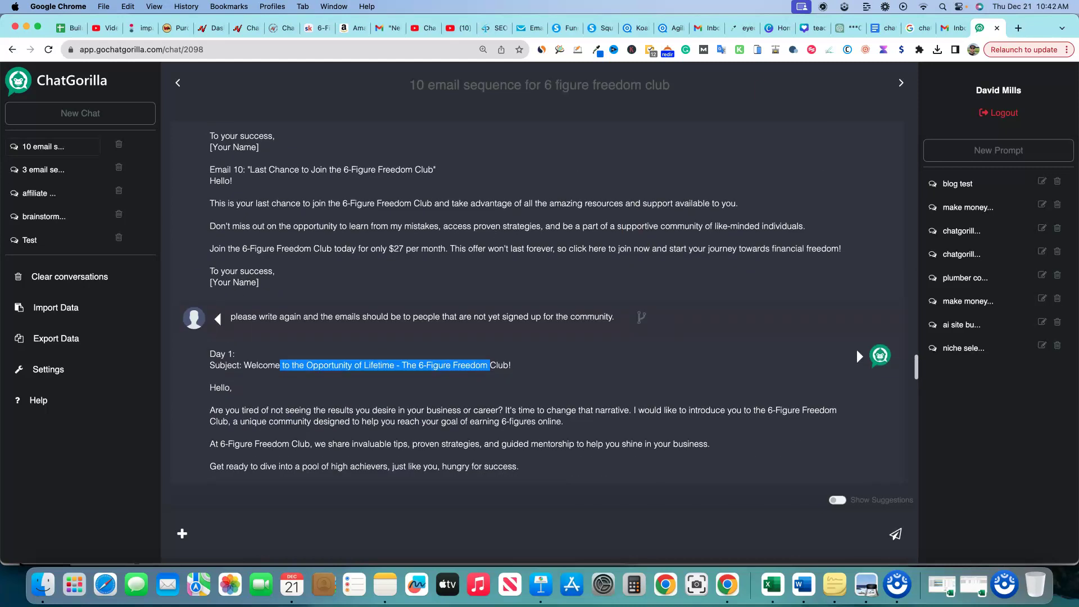
- Check the source prompt in the Google Docs document and return to the end of the ChatGorilla conversation
click(879, 28)
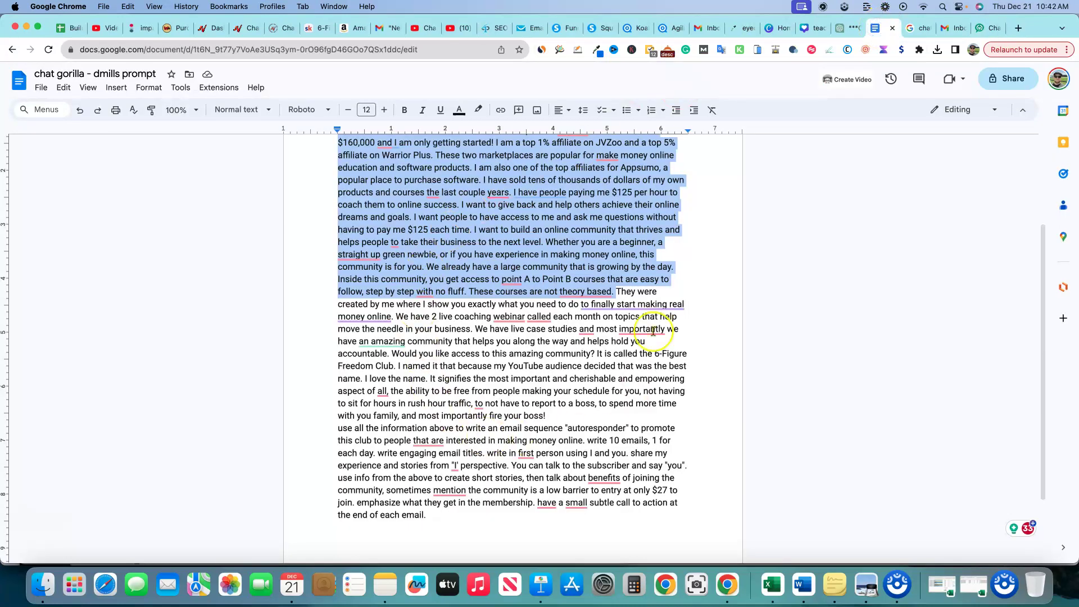
click(983, 30)
scroll(425, 375, down, 2)
scroll(425, 375, down, 20)
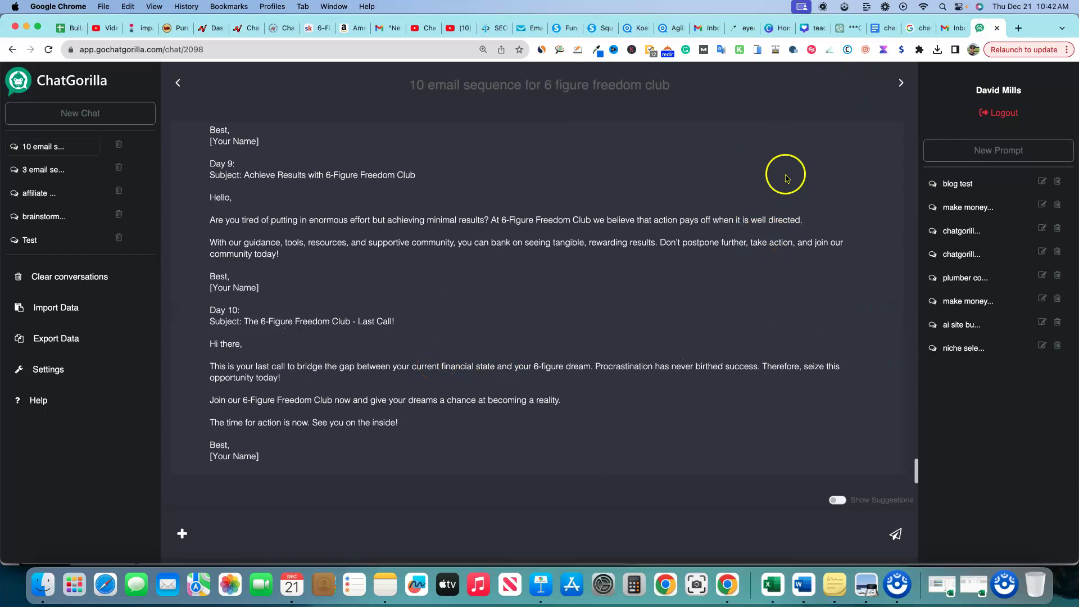
- Request an image with the prompt "/draw a business man in a skyscraper office working in new york city"
click(182, 533)
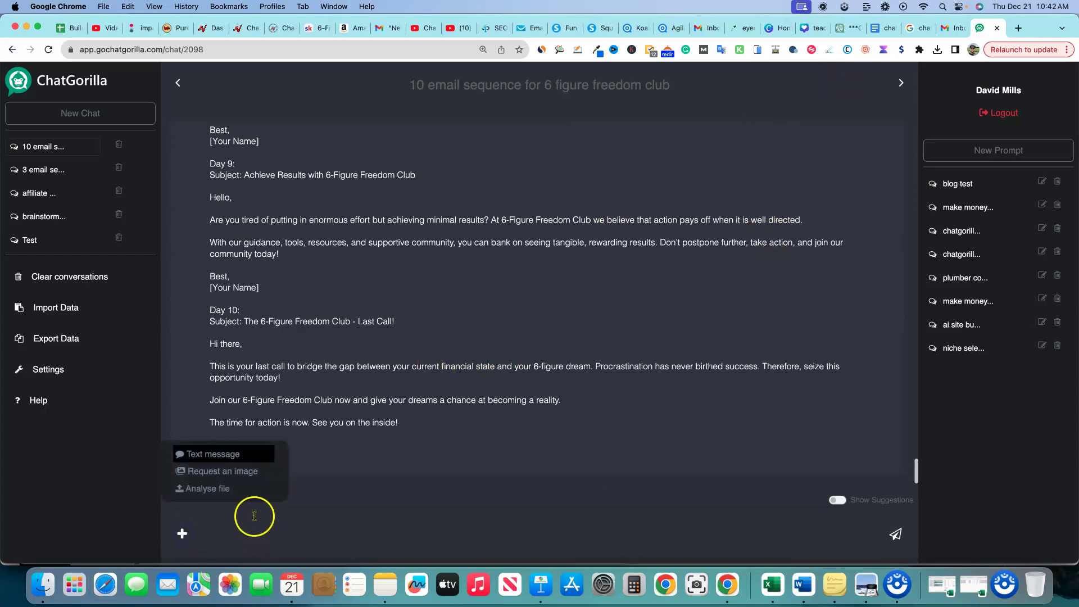
click(235, 472)
click(251, 525)
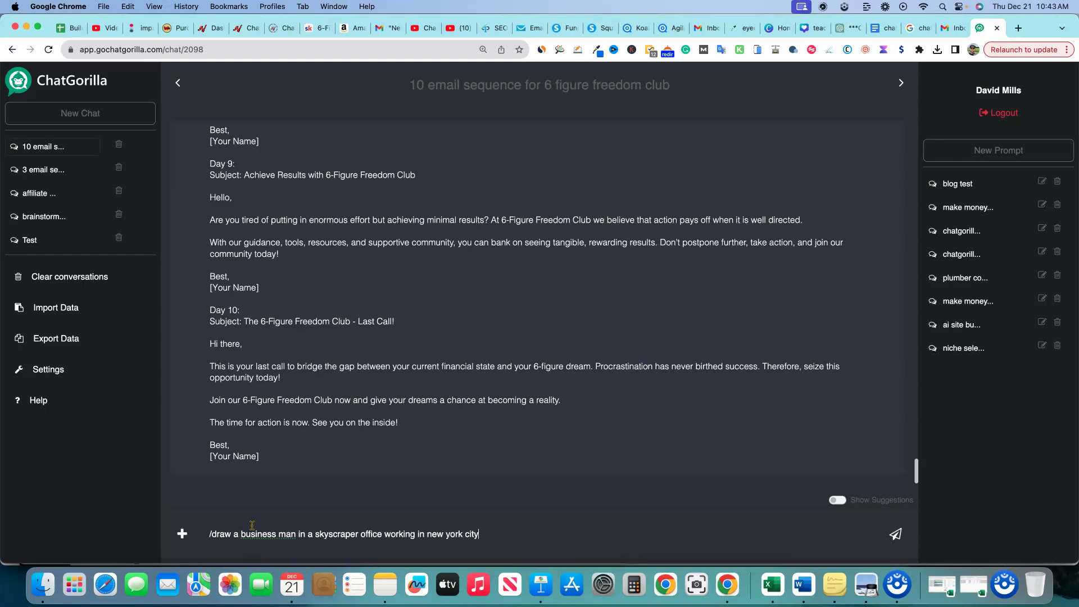
key(Return)
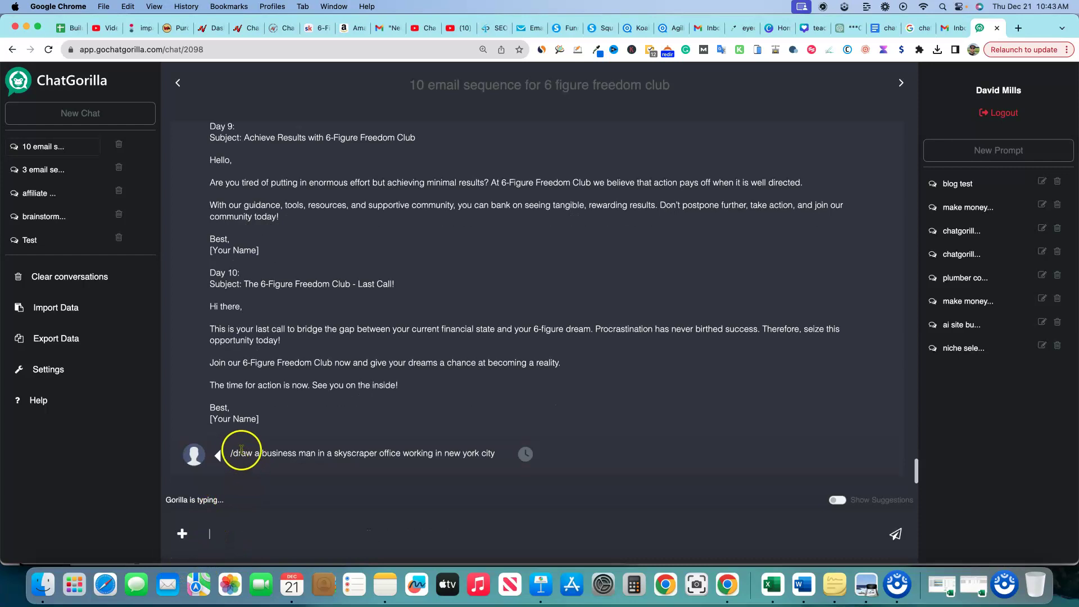
drag(233, 453, 490, 454)
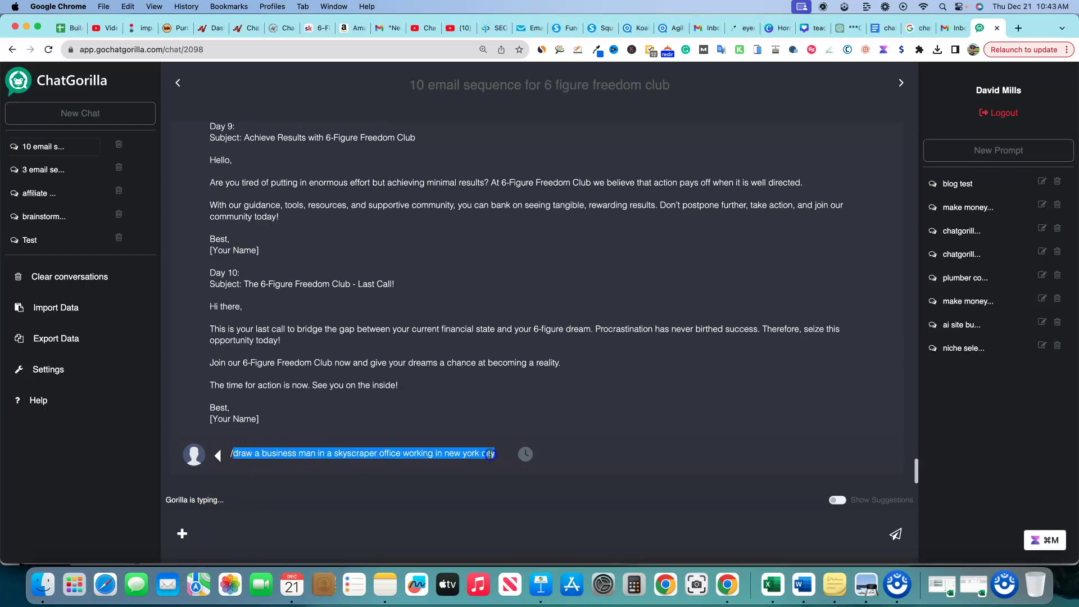
click(501, 366)
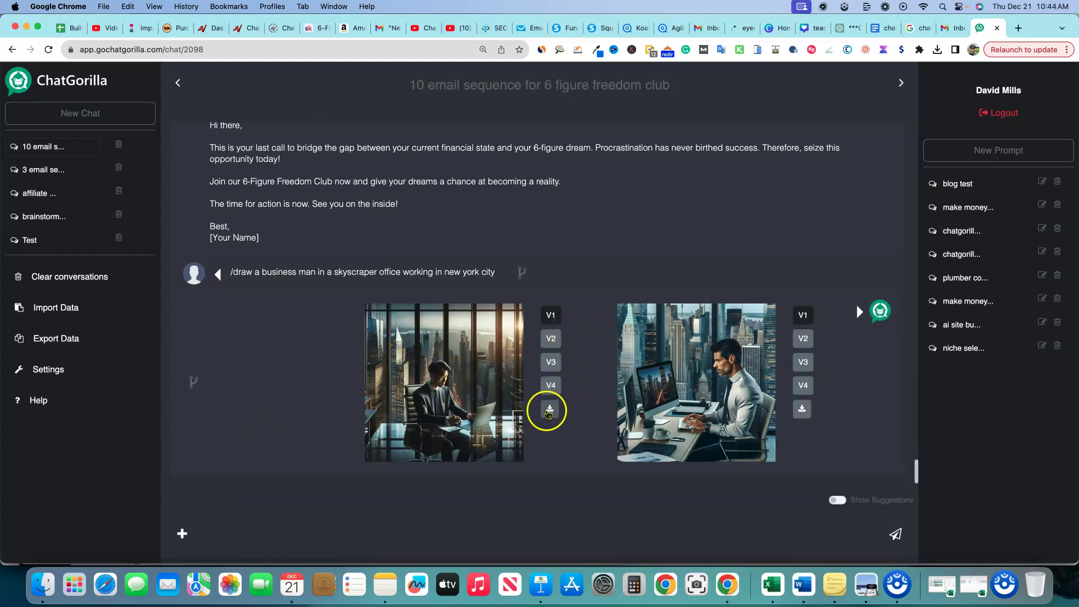
- Download both generated businessman images and inspect ChatGorillaImage (4).png in a widened Preview window
click(549, 410)
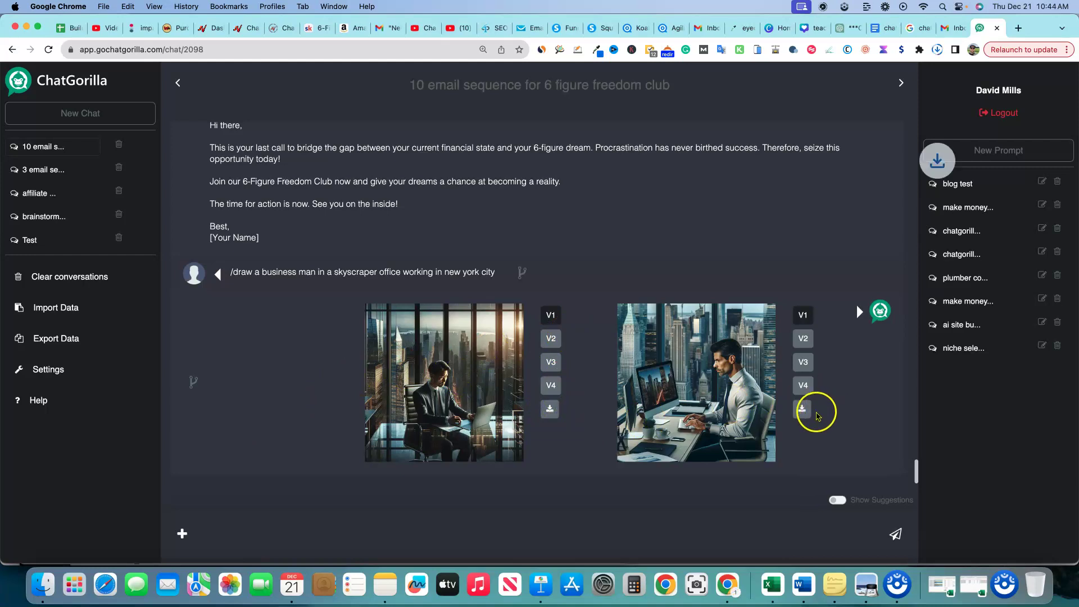
click(802, 409)
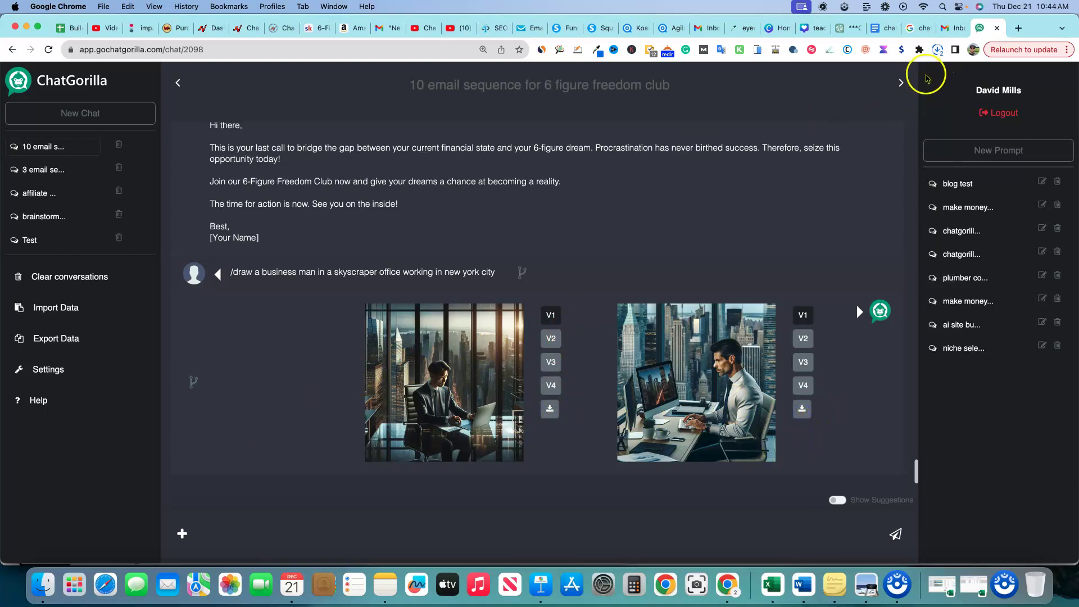
click(937, 50)
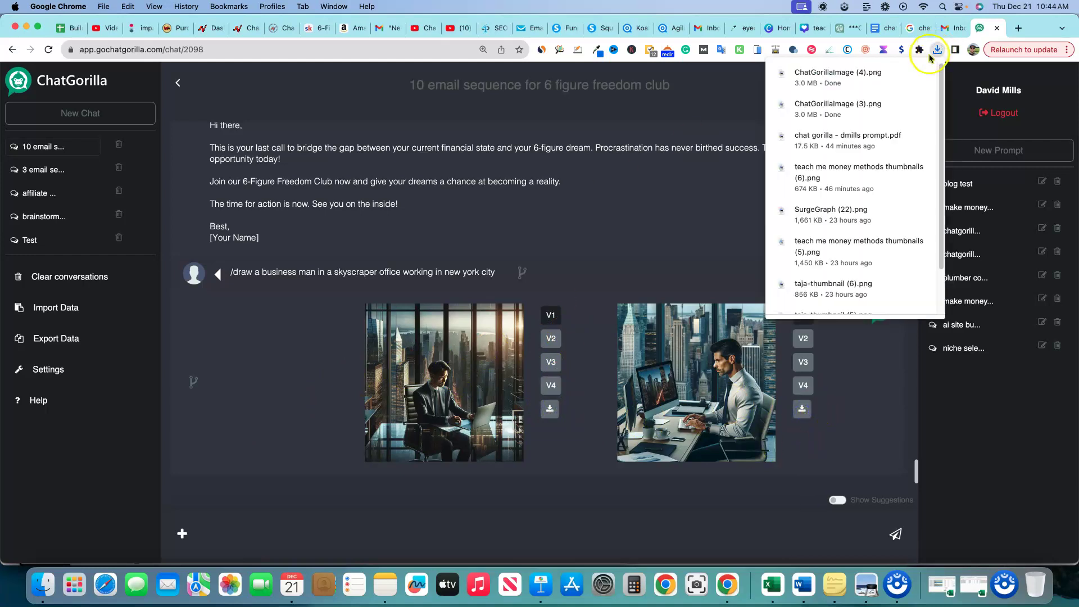
click(861, 108)
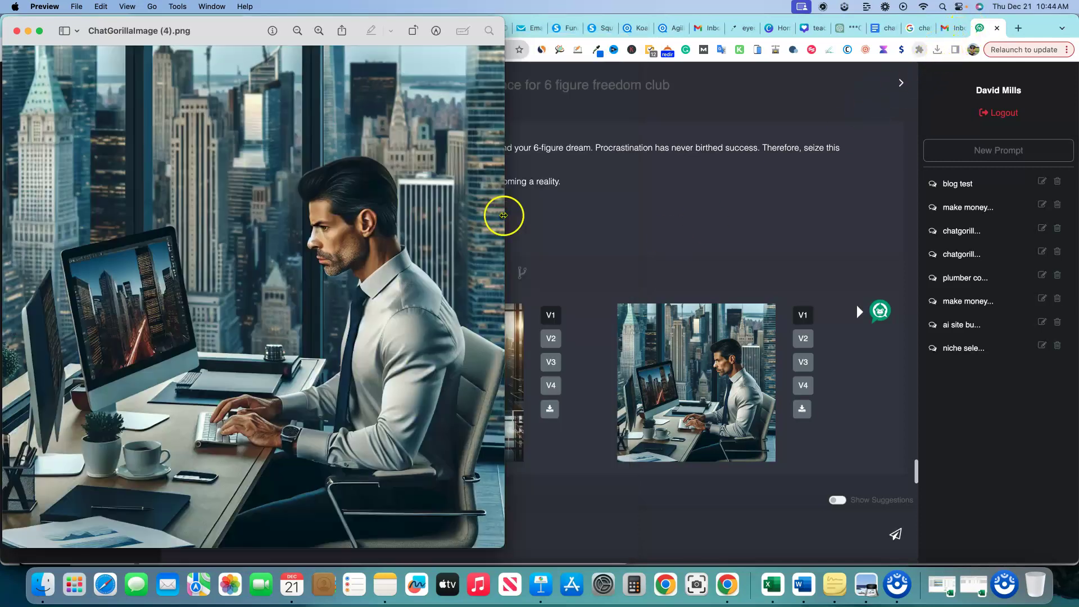
drag(504, 215, 696, 225)
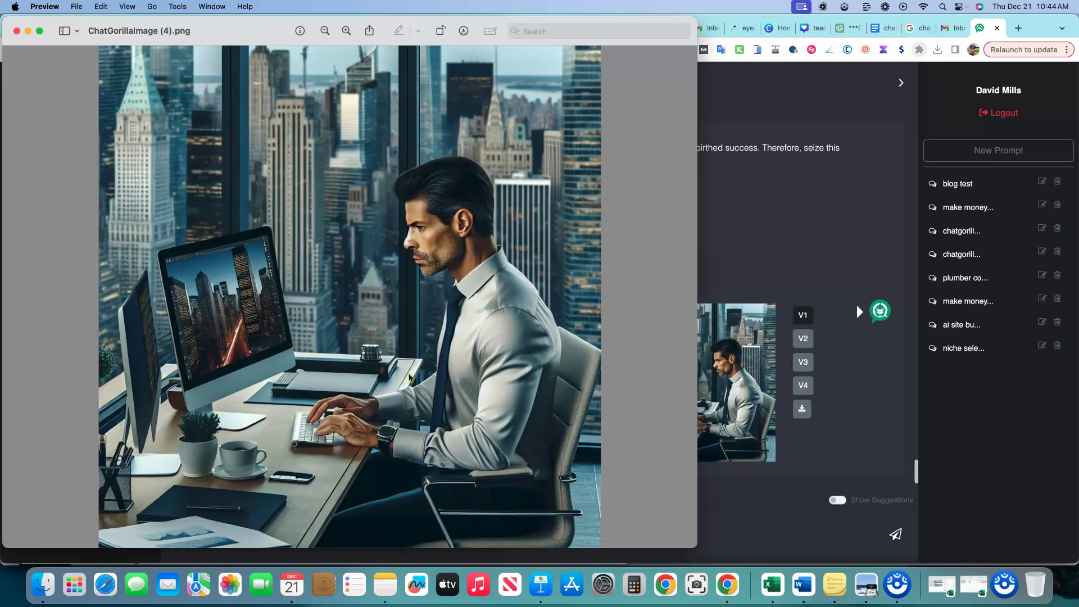
click(776, 203)
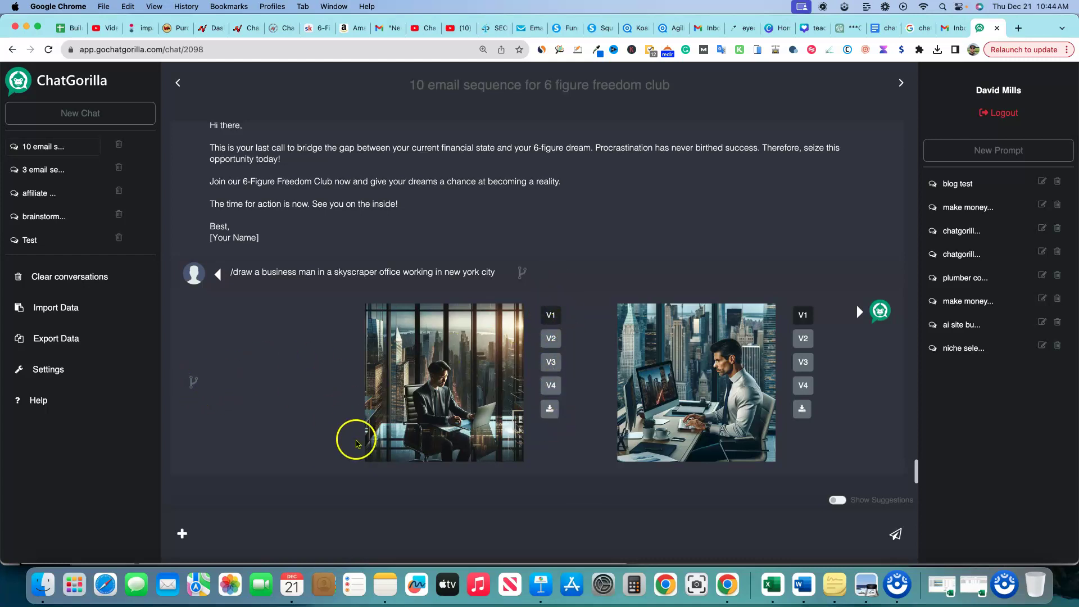
- Start a new prompt and review the choices under Something To Improve My Website SEO
click(182, 534)
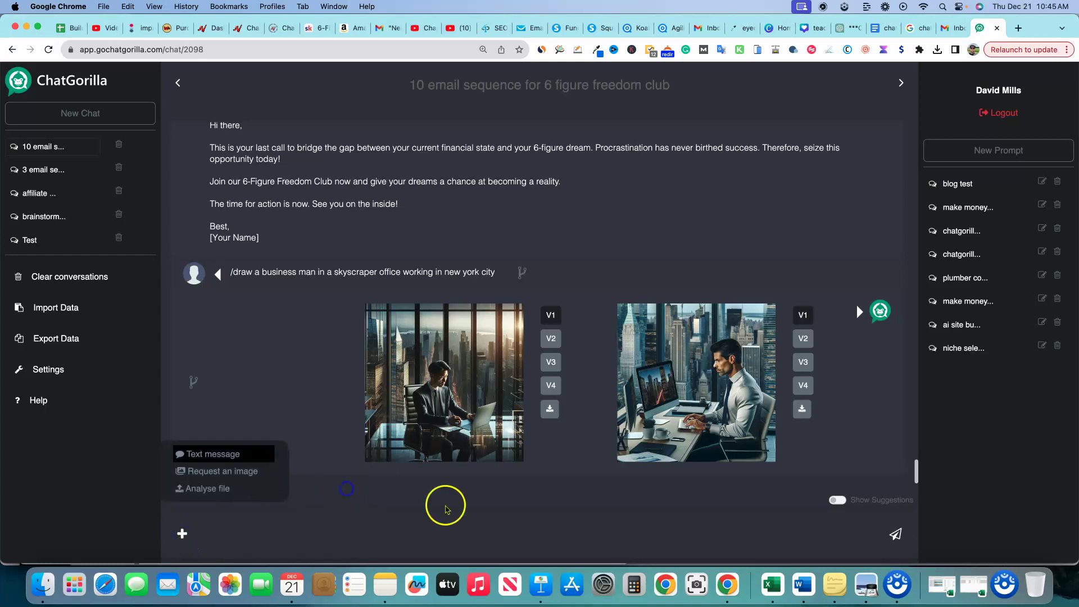
click(996, 151)
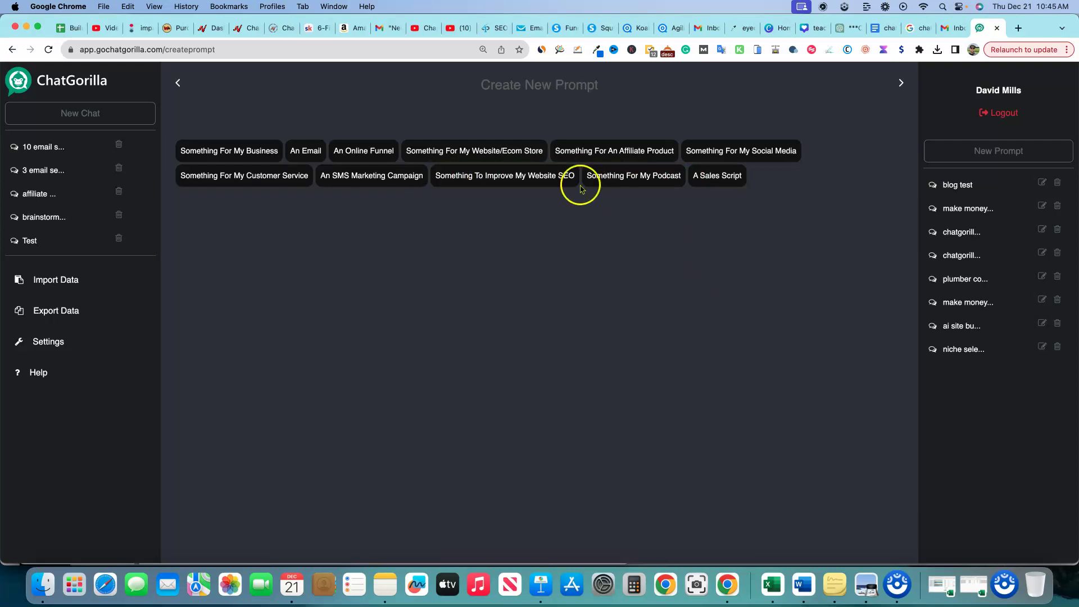
click(513, 186)
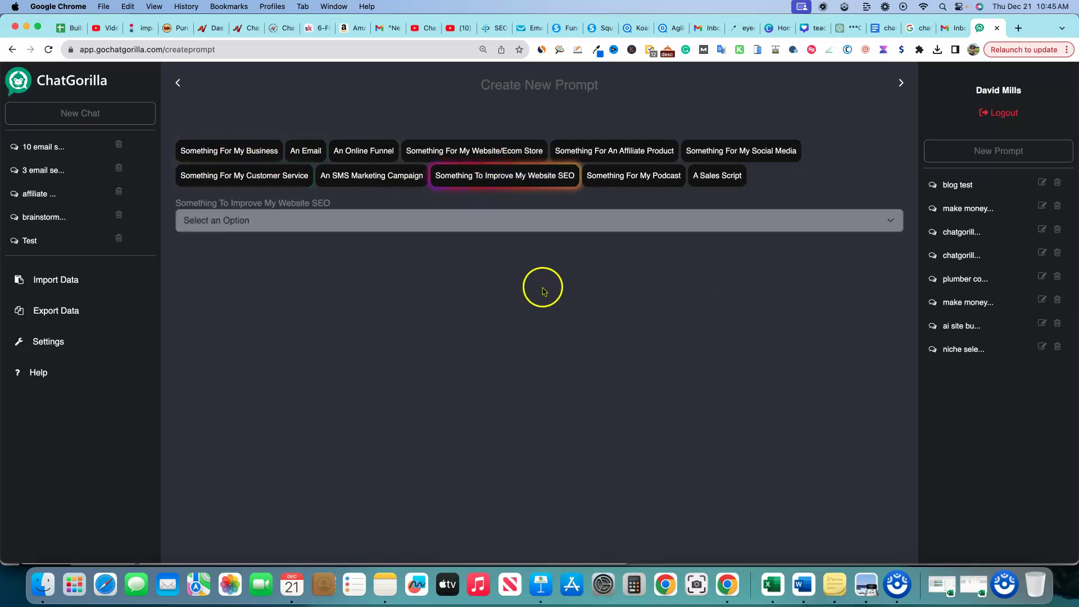
click(301, 221)
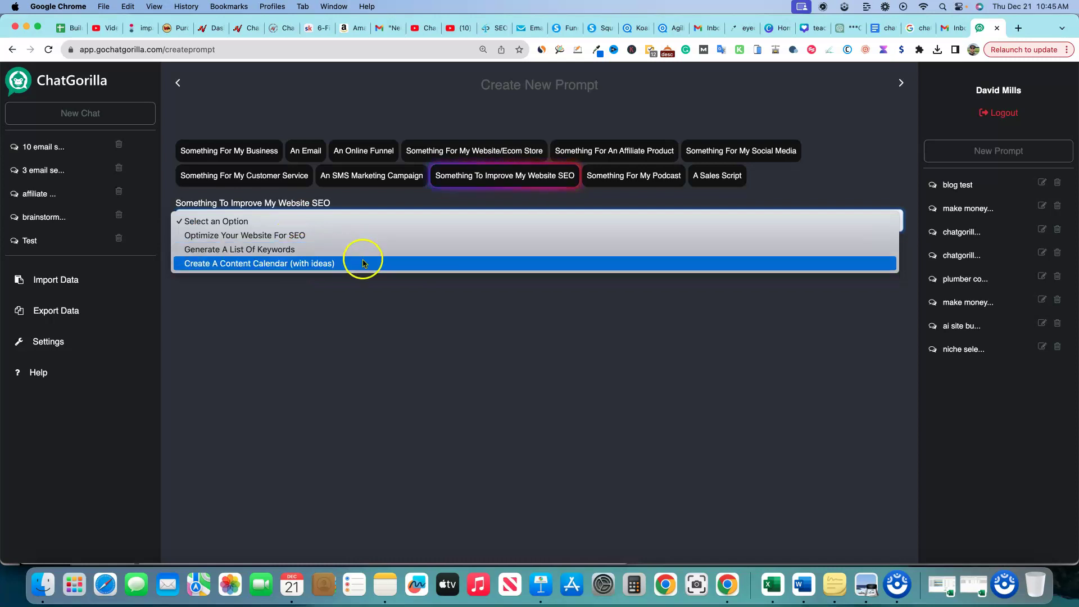
click(562, 303)
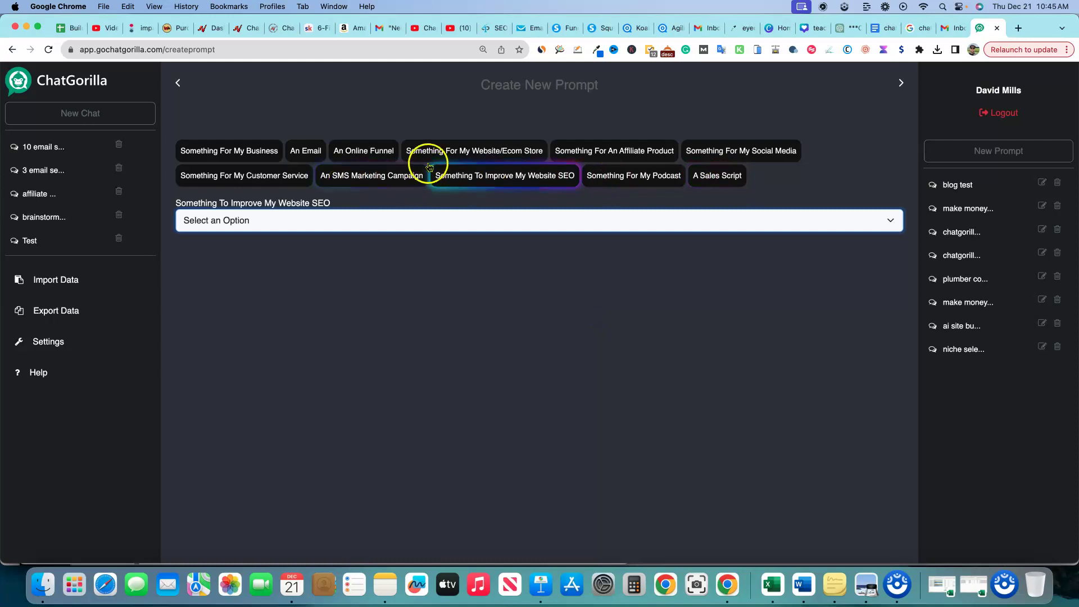
- Review the prompt choices for Something For My Website/Ecom Store and Something For An Affiliate Product
click(447, 157)
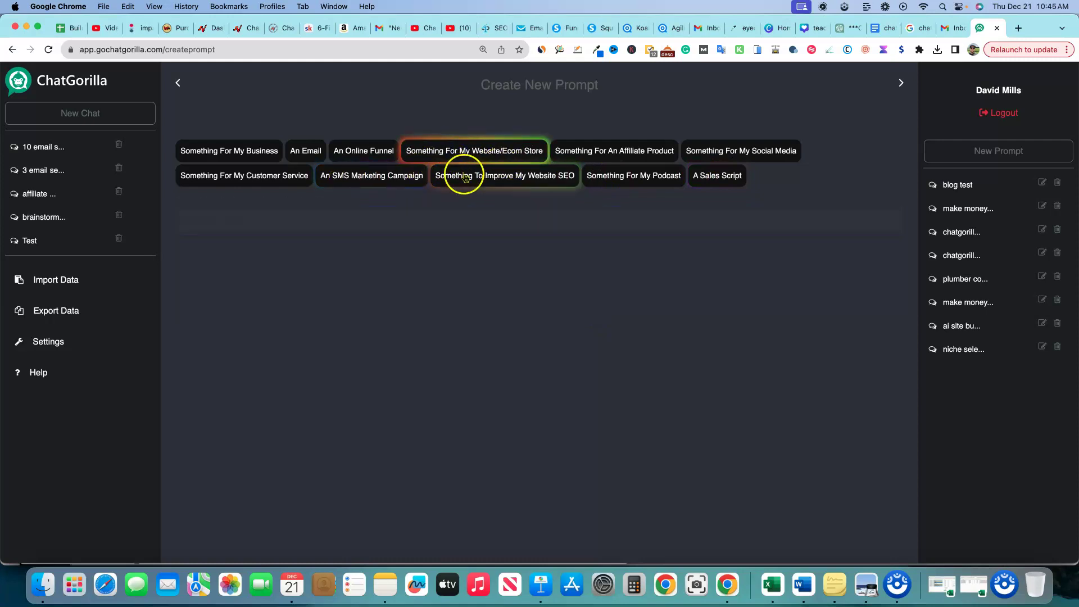
click(392, 208)
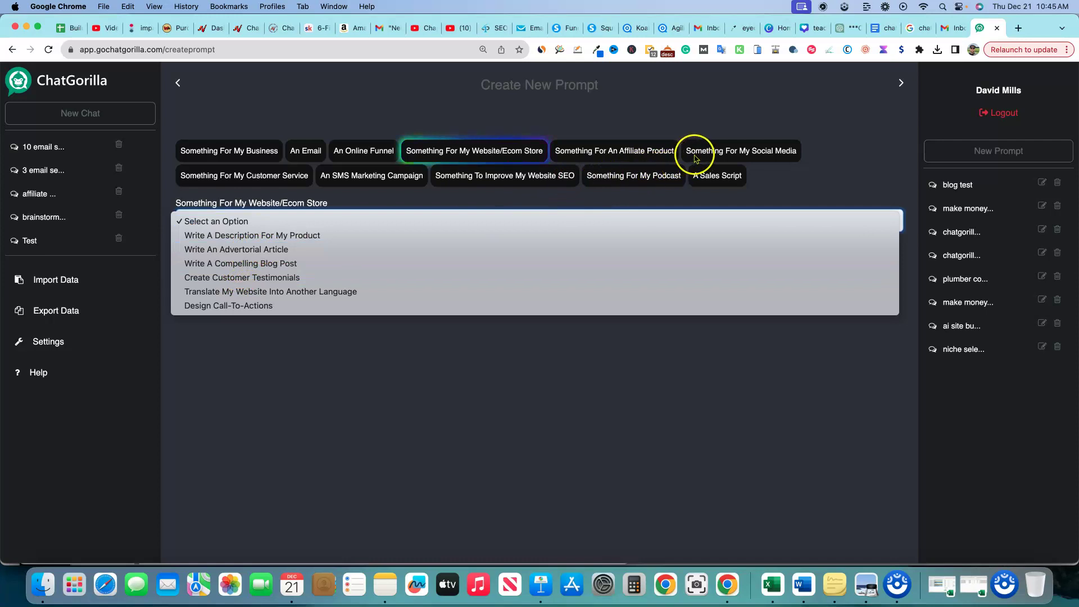
click(662, 152)
click(602, 151)
click(325, 223)
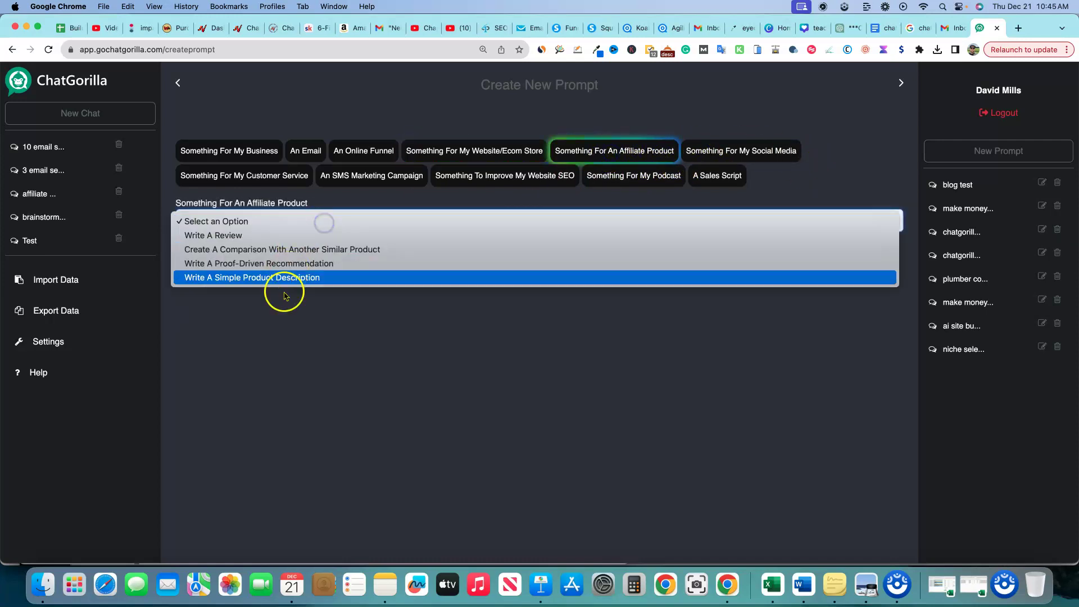
- Choose the Write An Affiliate Product Email template from the An Email category
click(409, 332)
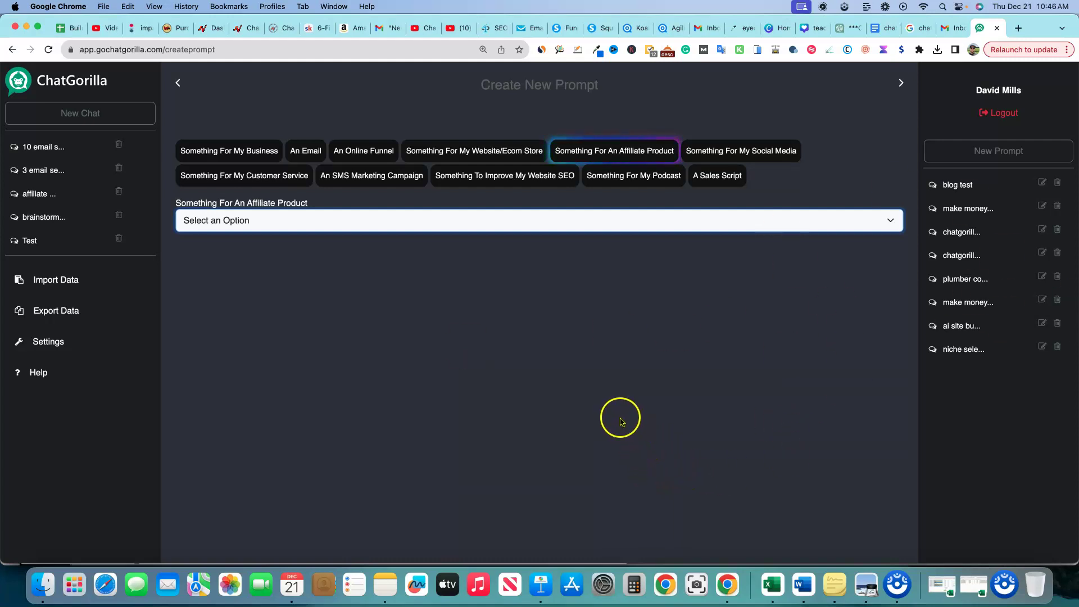
click(307, 152)
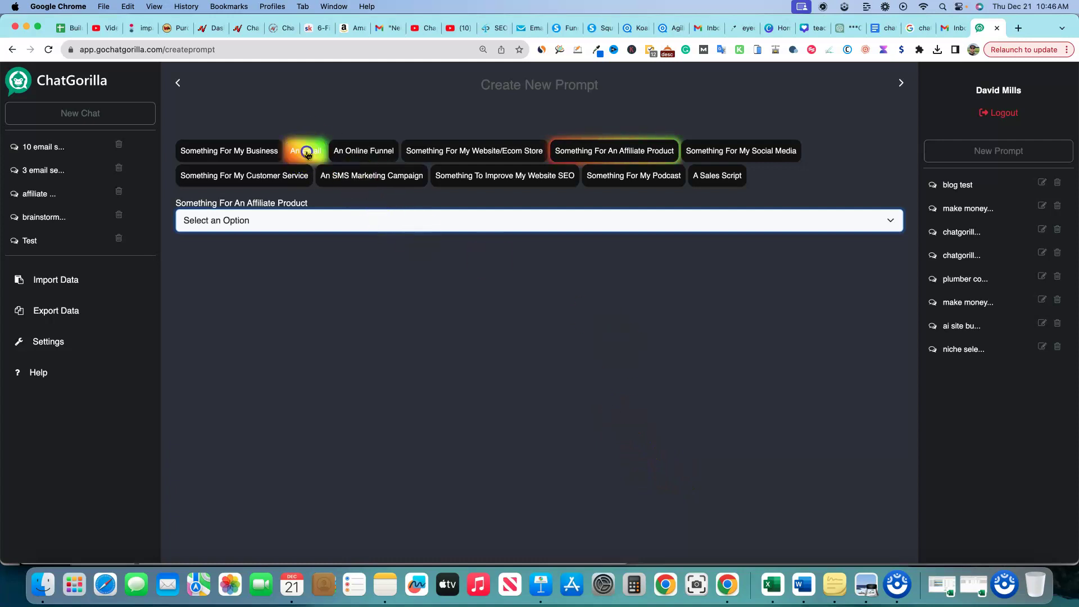
click(370, 221)
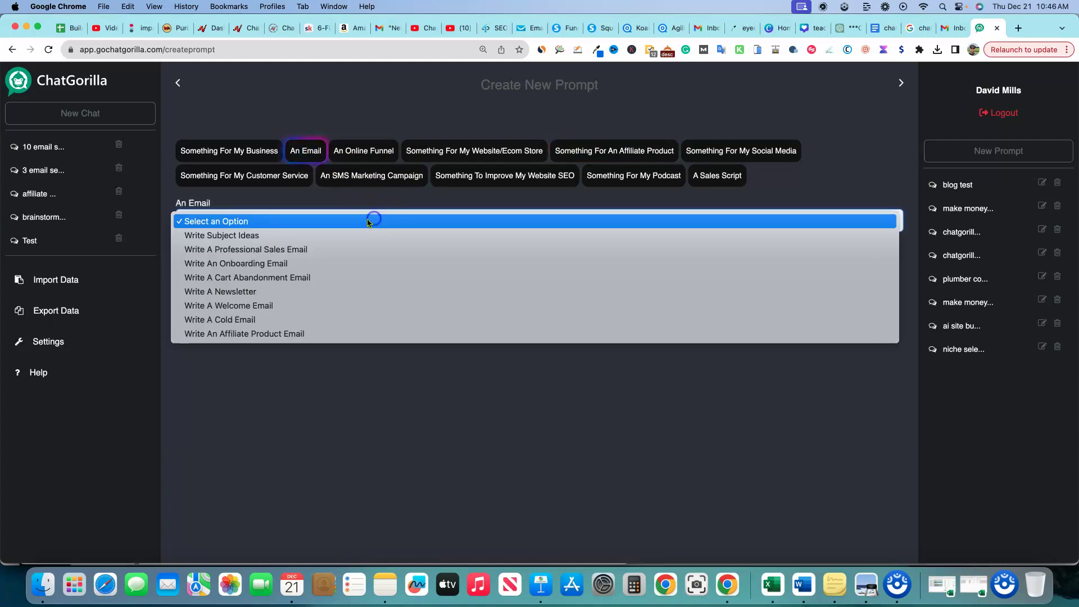
click(297, 335)
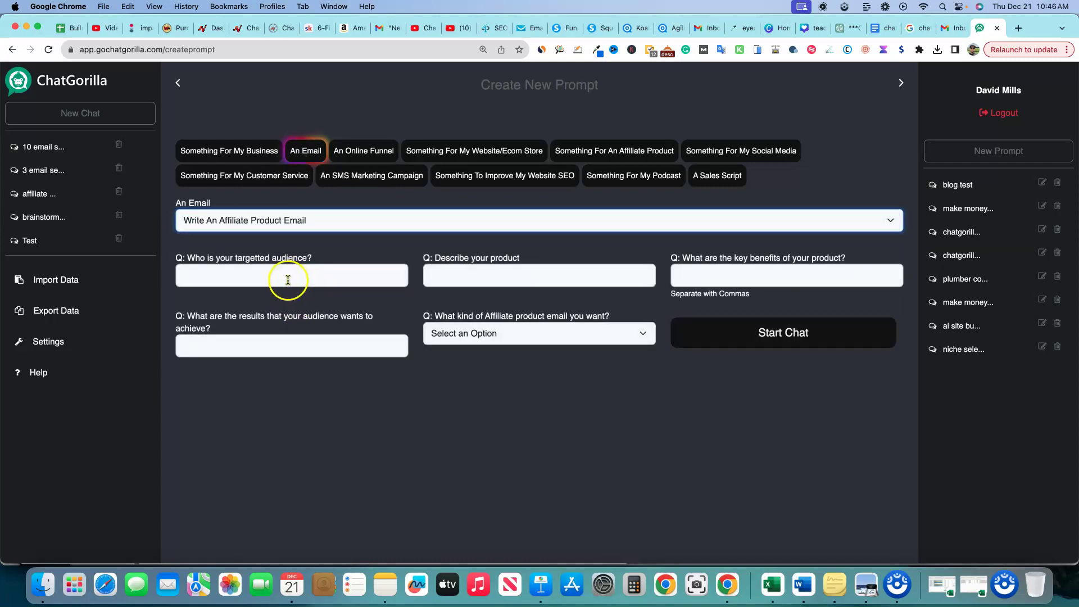
- Set the audience to "affiliate marketers", product to "chat gorilla" and benefits to "ai writer, one click content writer, easy to use, anyone can use this software"
click(285, 278)
text(affiliate marketers)
key(Tab)
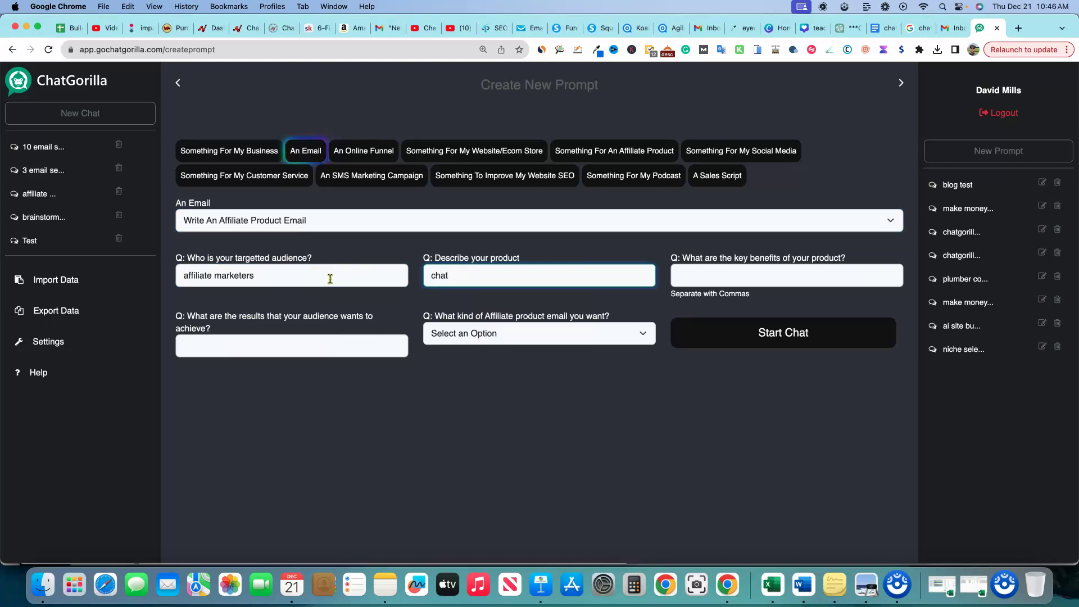
key(Tab)
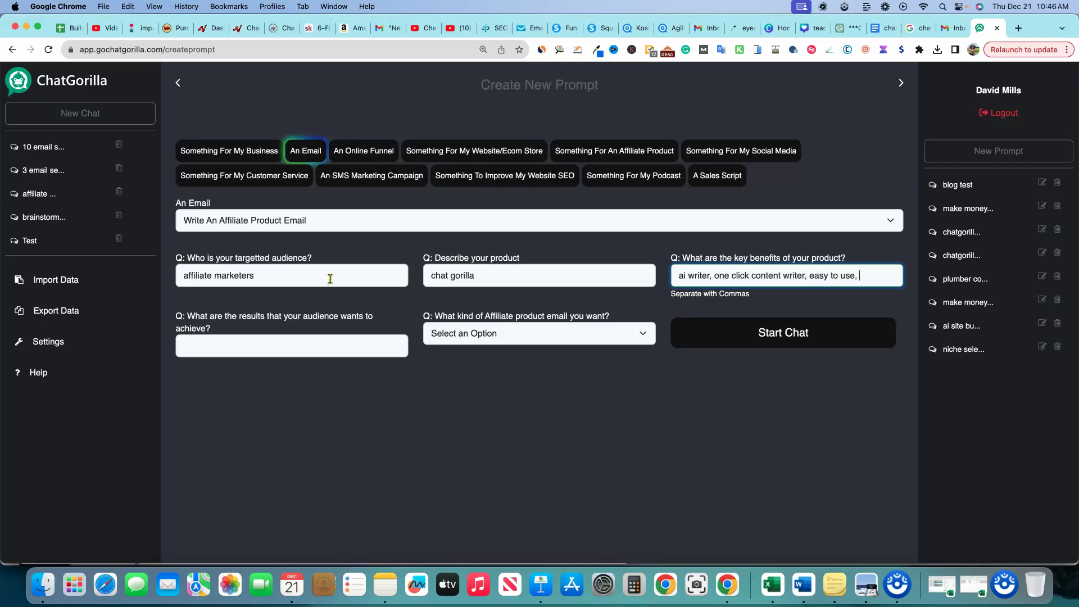
text(ne can use)
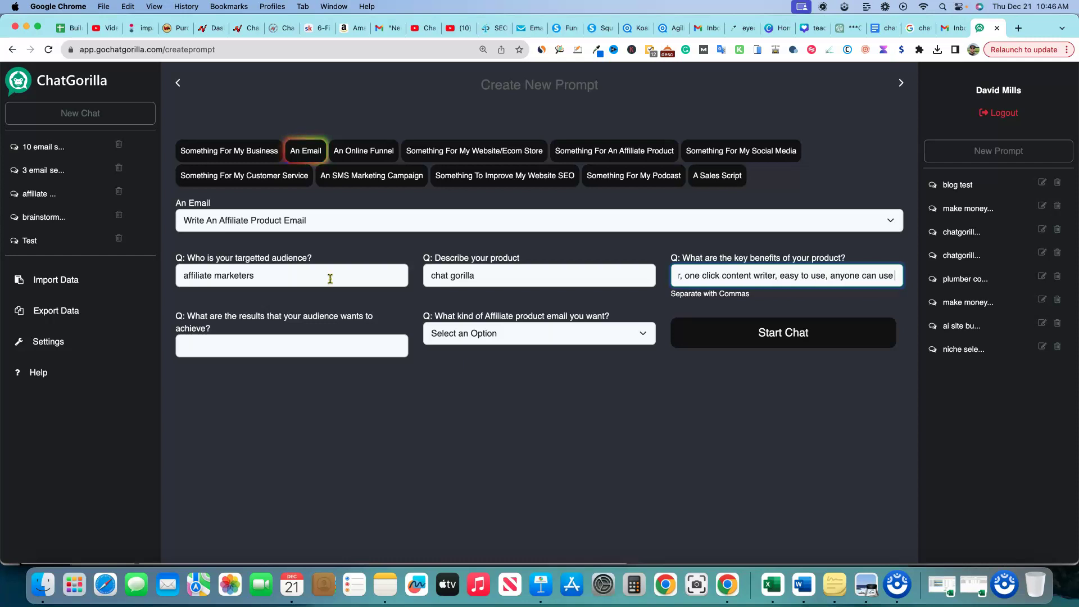
text( this software)
- Set the desired audience results to "make more sales, unlimited content, for marketers" and the email kind to Benefits based
key(Tab)
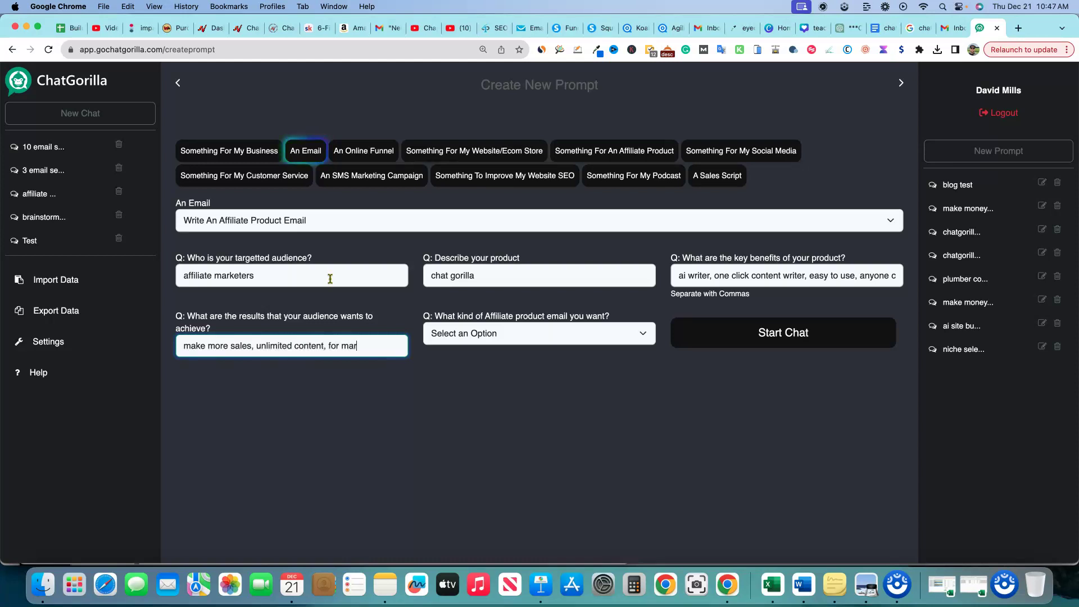
click(447, 333)
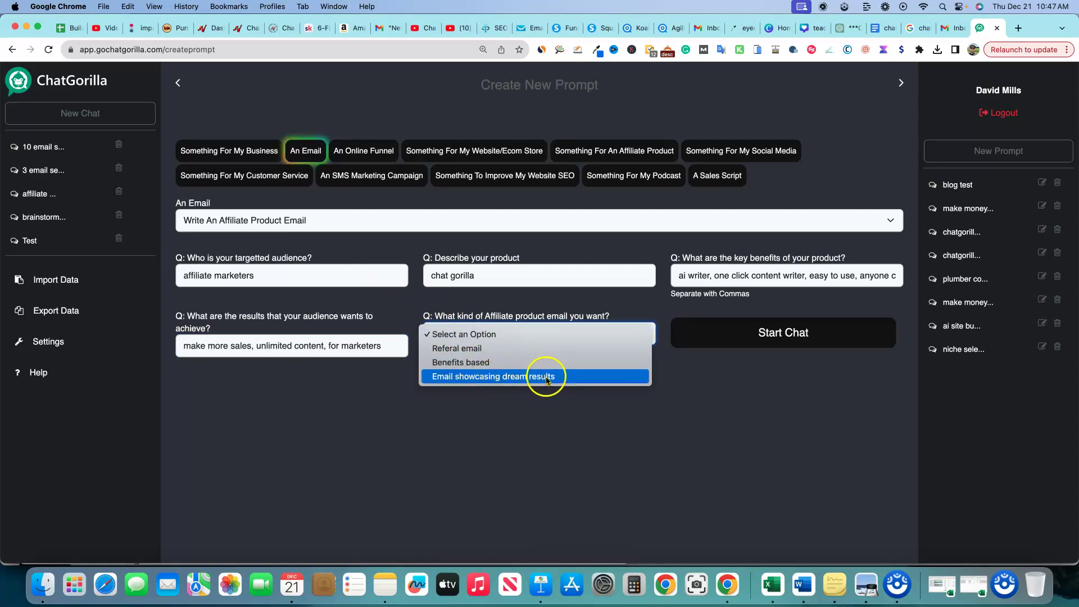
click(483, 361)
- Start the chat from the completed form and create the prompt with the title "chat gorilla email"
click(739, 335)
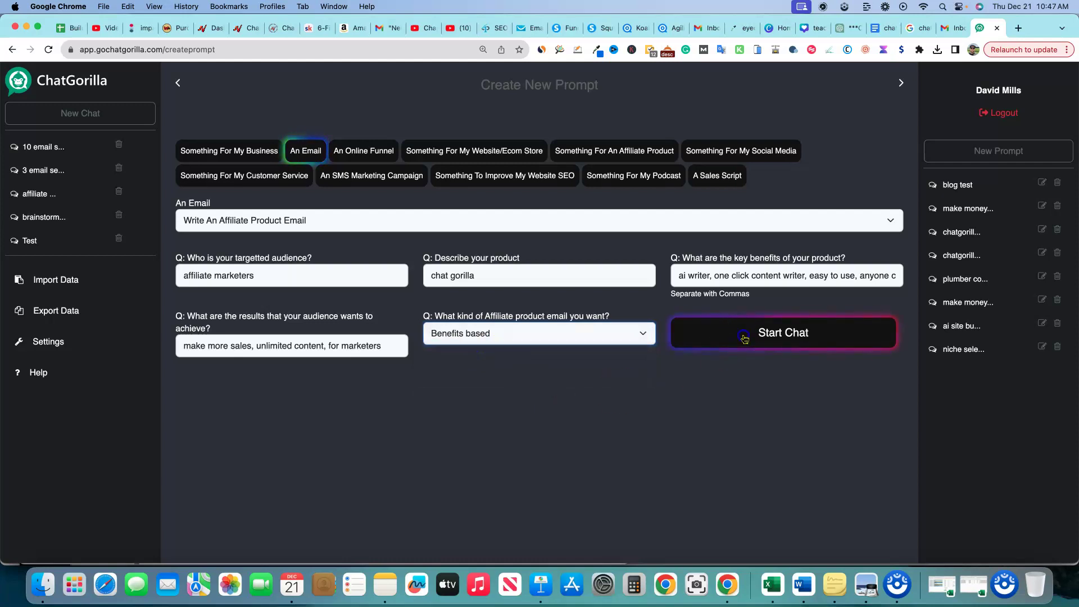
click(253, 216)
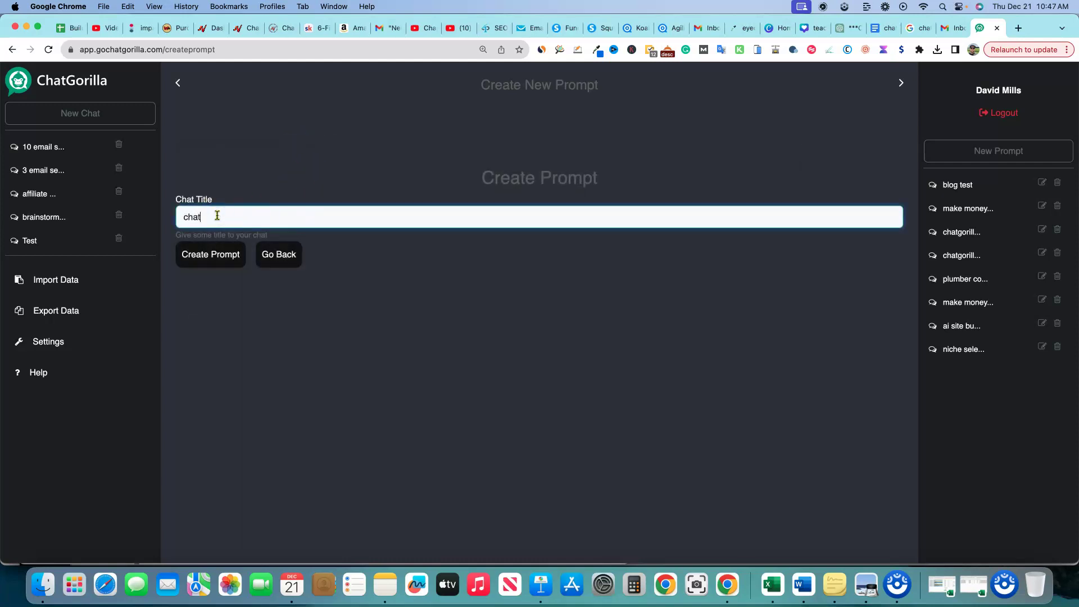
text(chatforill)
click(215, 217)
text(a email)
click(199, 253)
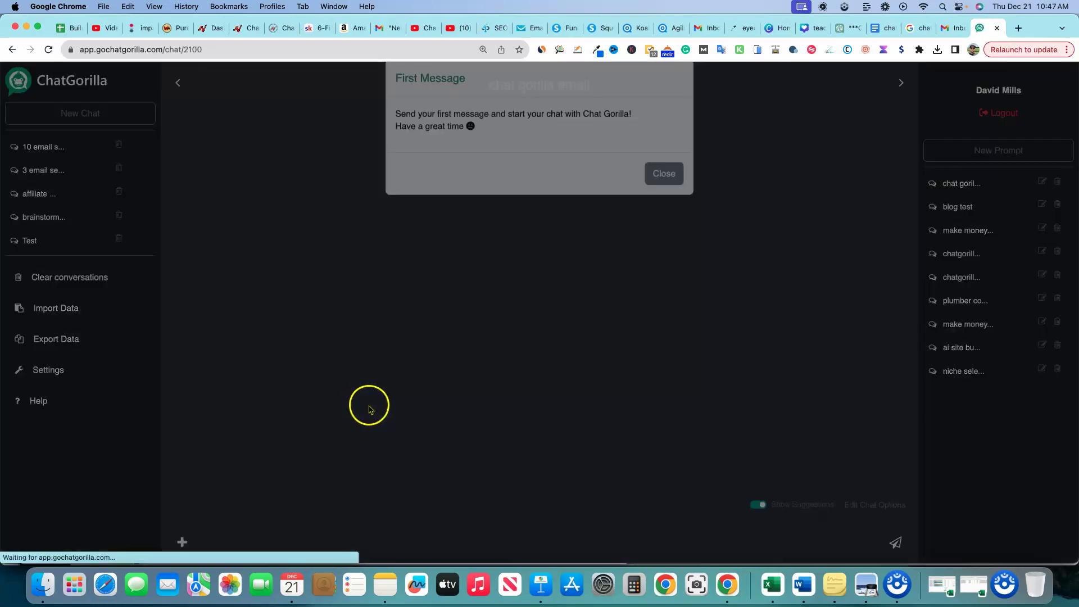
click(664, 192)
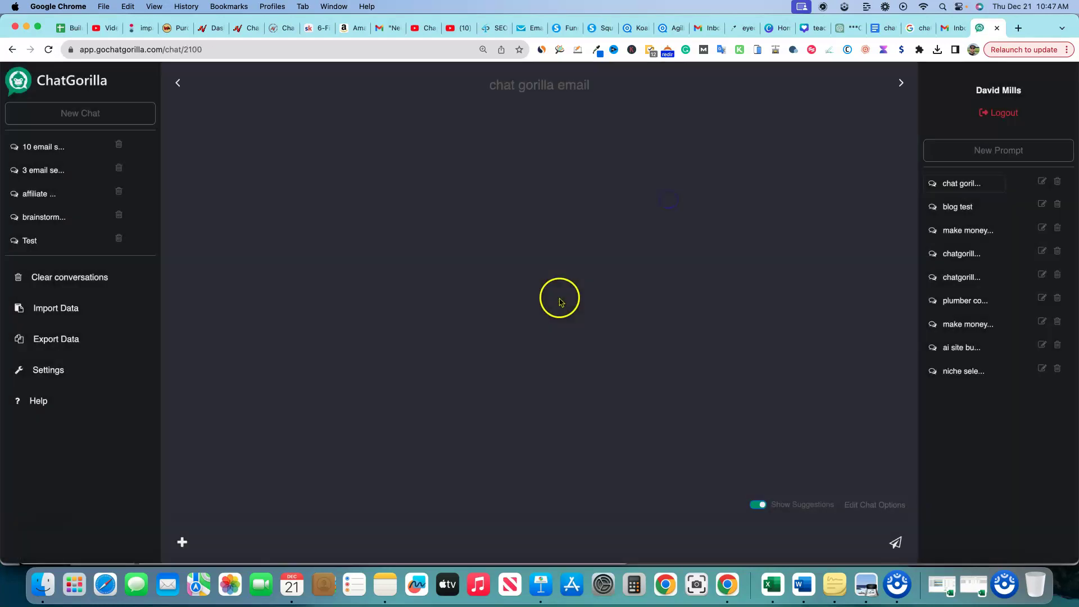
- Send the suggested prompt for an email promoting chat gorilla with its key benefits and affiliate disclosure
click(333, 536)
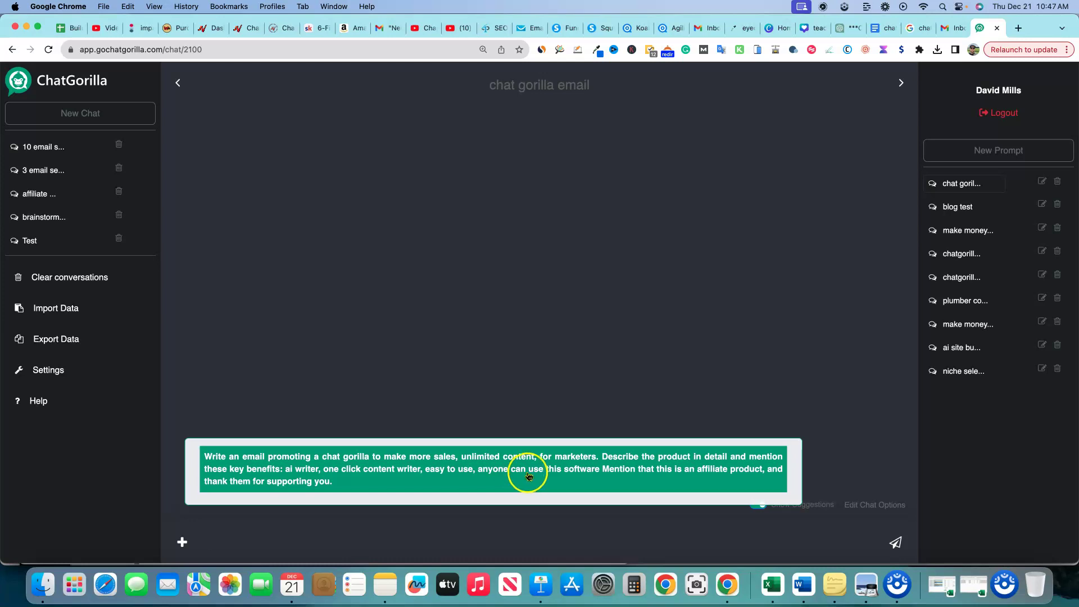
click(441, 470)
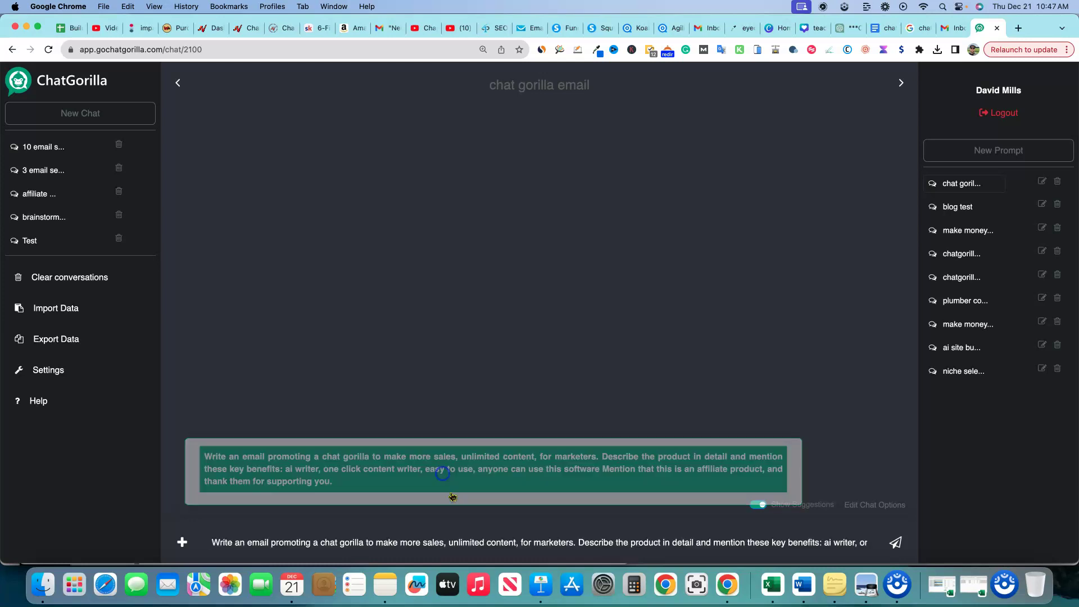
click(894, 543)
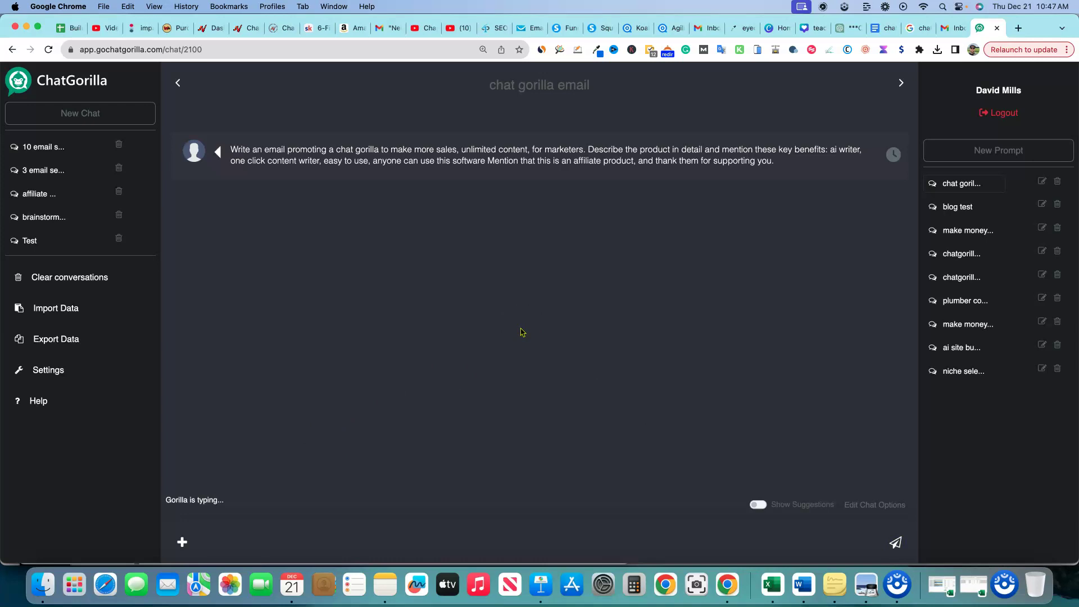
click(616, 334)
click(593, 337)
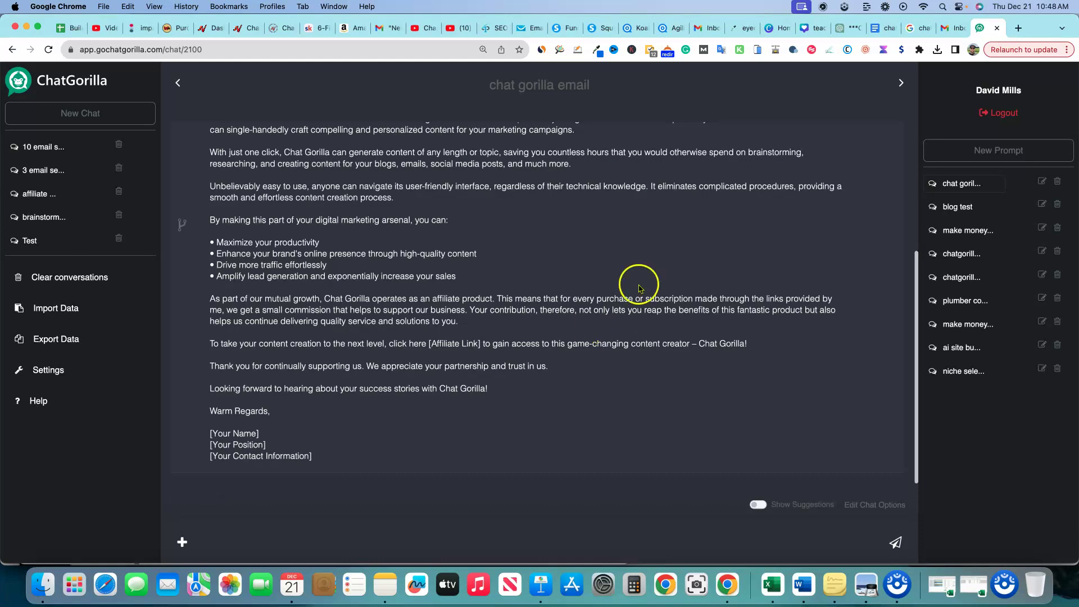
- Review the generated Chat Gorilla promotional email and select its text through the closing contact placeholders
scroll(568, 289, up, 5)
scroll(556, 302, down, 2)
drag(231, 193, 584, 454)
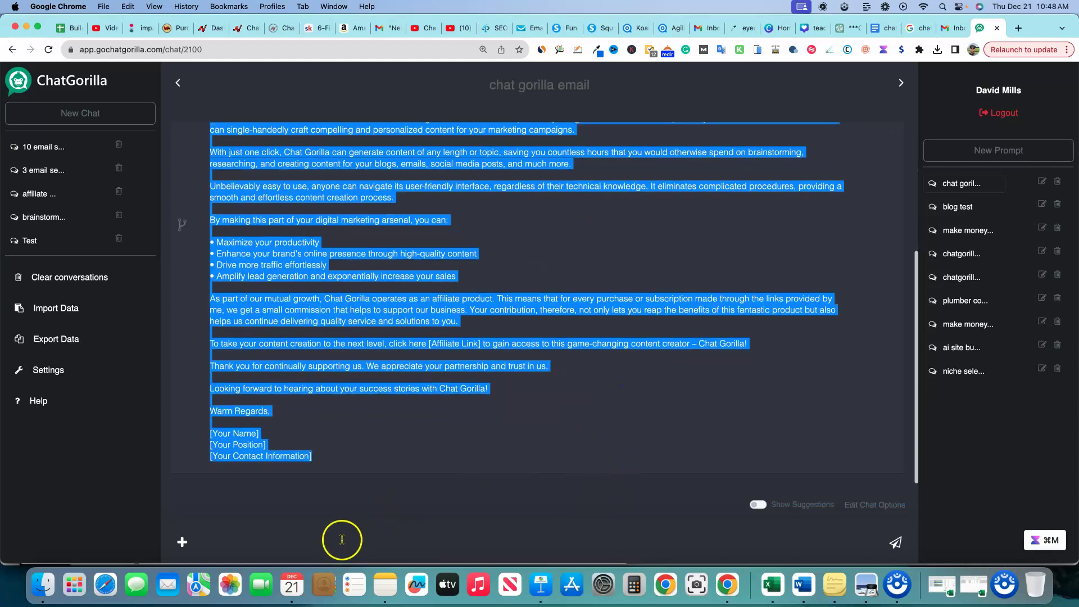